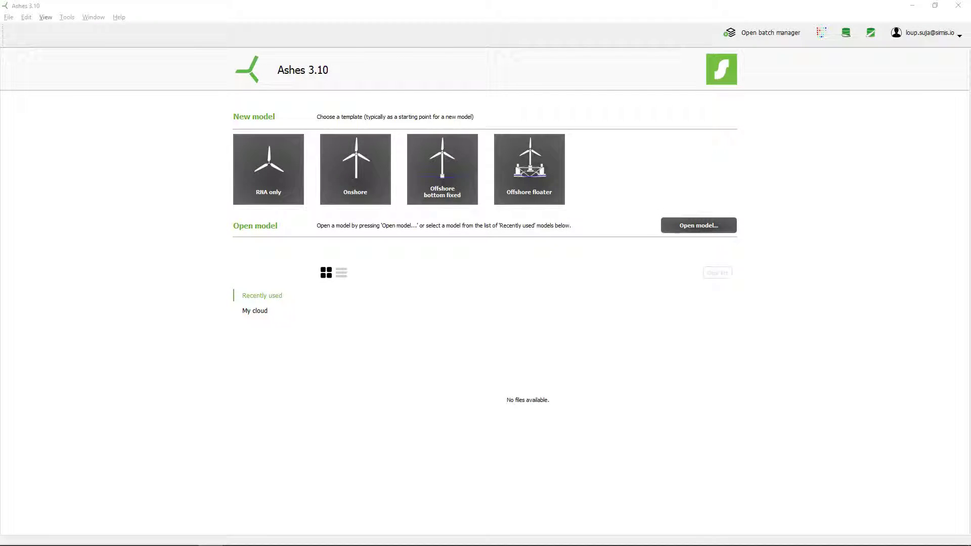
# Step: Start a new Onshore model and orbit the view until the rotor is edge-on
pyautogui.click(338, 172)
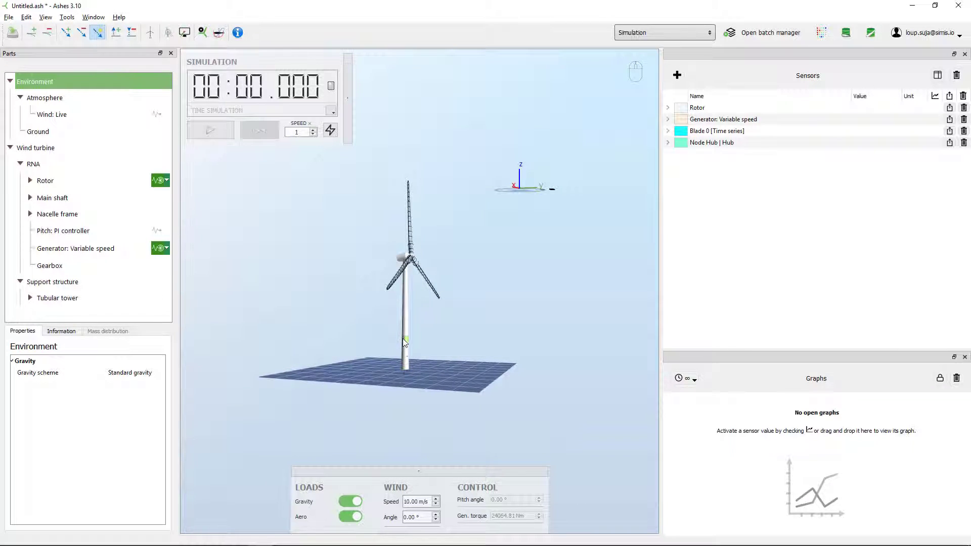
pyautogui.moveTo(414, 372); pyautogui.dragTo(427, 354)
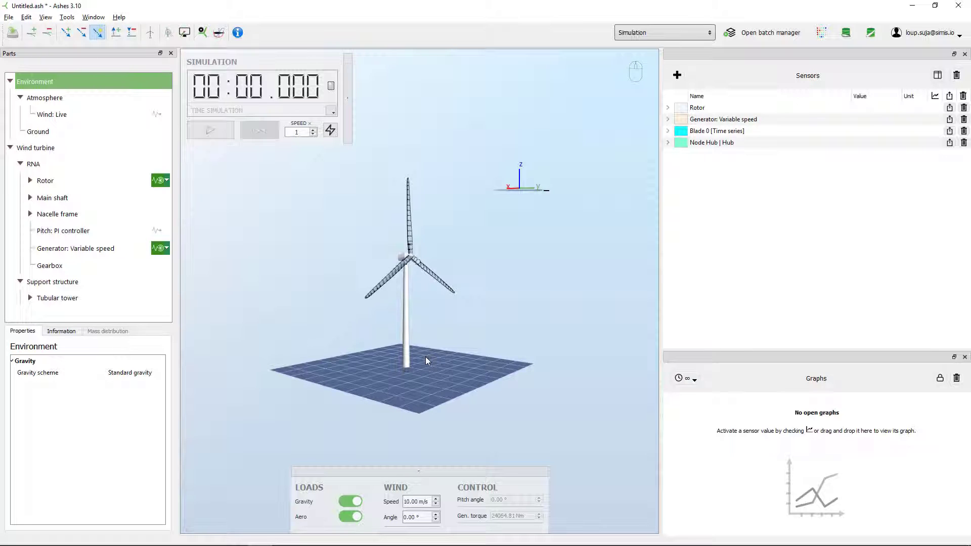
pyautogui.moveTo(422, 349); pyautogui.dragTo(396, 324)
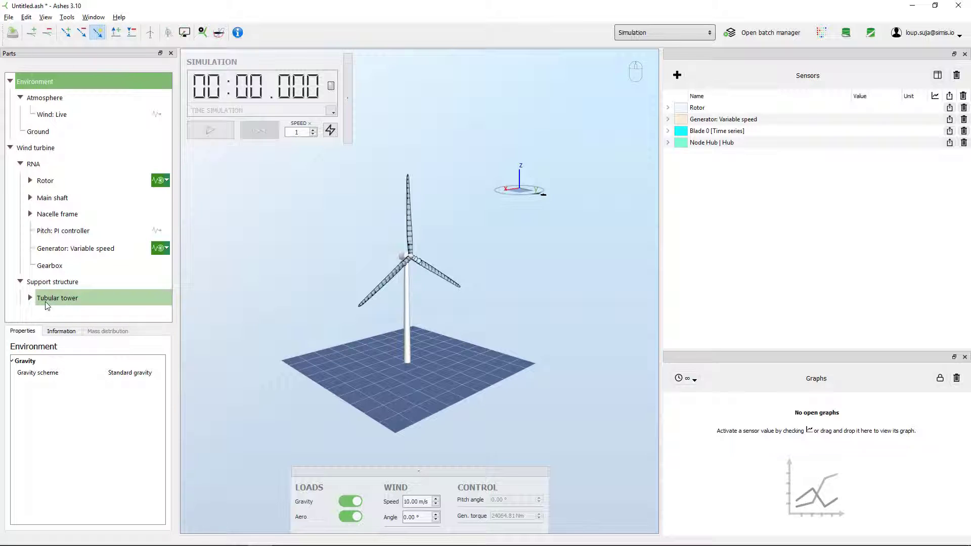
# Step: Set the tubular tower height to 50 m as a test and view it from a low angle
pyautogui.click(61, 301)
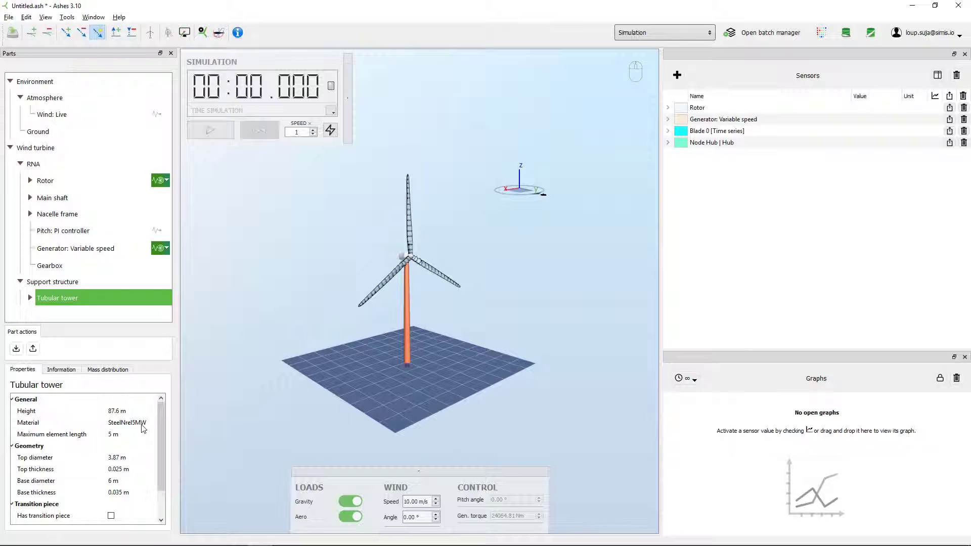
pyautogui.click(124, 412)
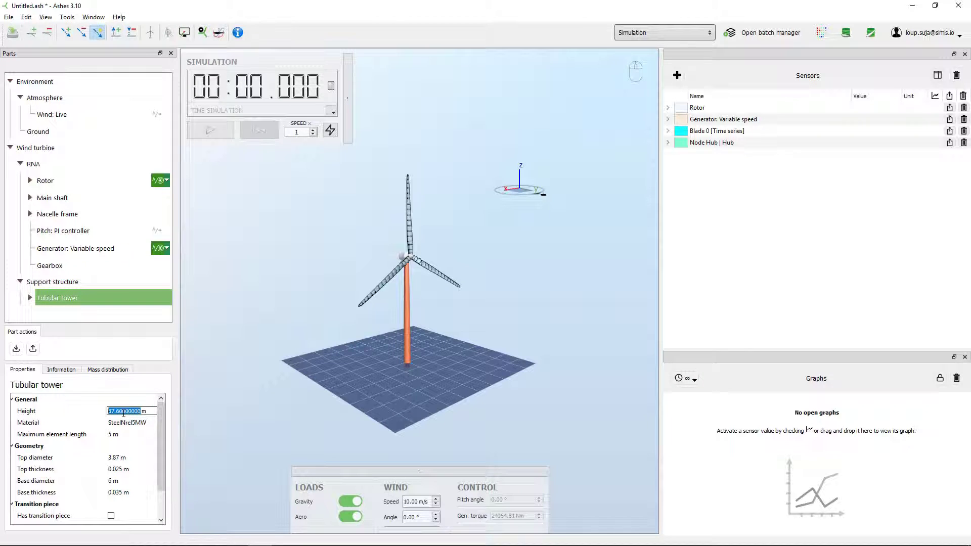
pyautogui.write('50')
pyautogui.press('Return')
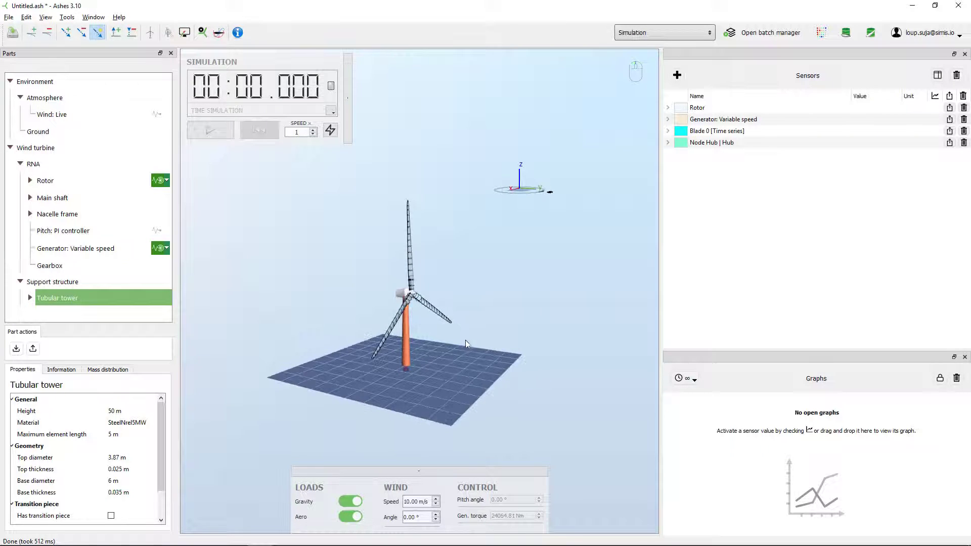
pyautogui.moveTo(448, 338); pyautogui.dragTo(406, 355)
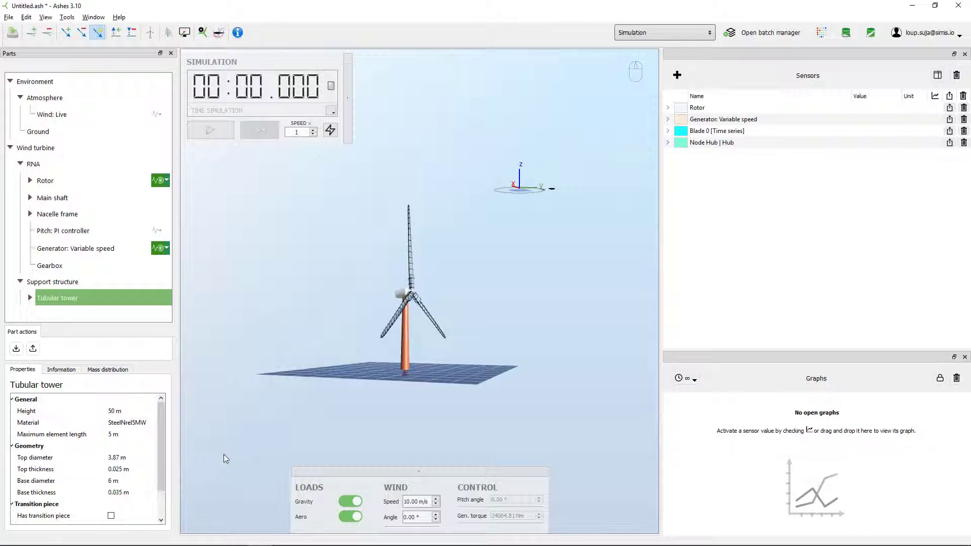
pyautogui.scroll(-1, 159, 423)
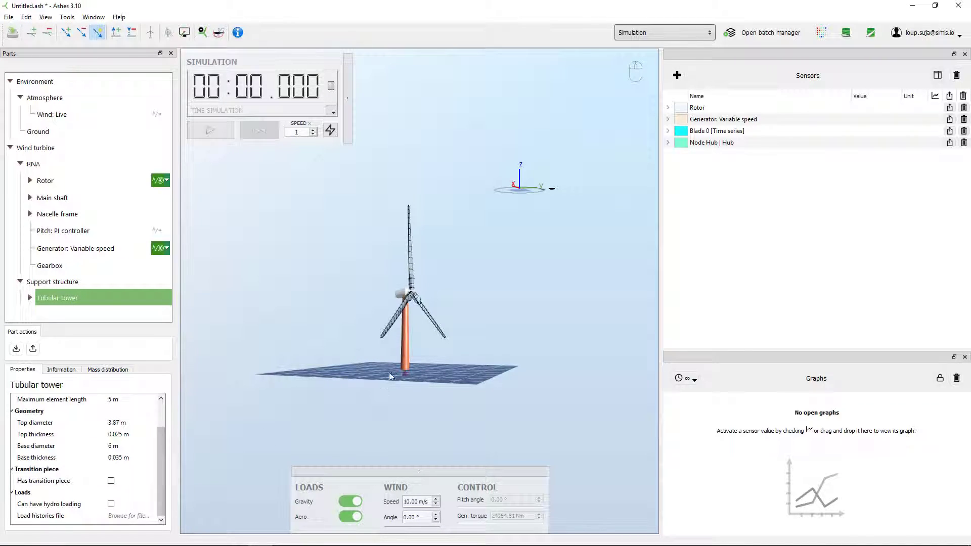
pyautogui.scroll(1, 161, 430)
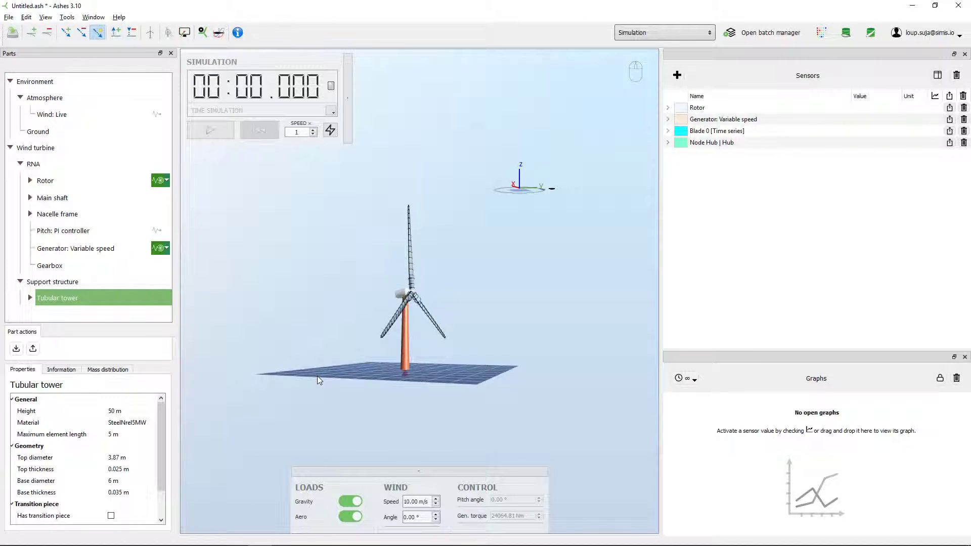
# Step: Change the tower height to 87 m and orbit until the rotor faces forward
pyautogui.click(116, 412)
pyautogui.write('87')
pyautogui.press('Return')
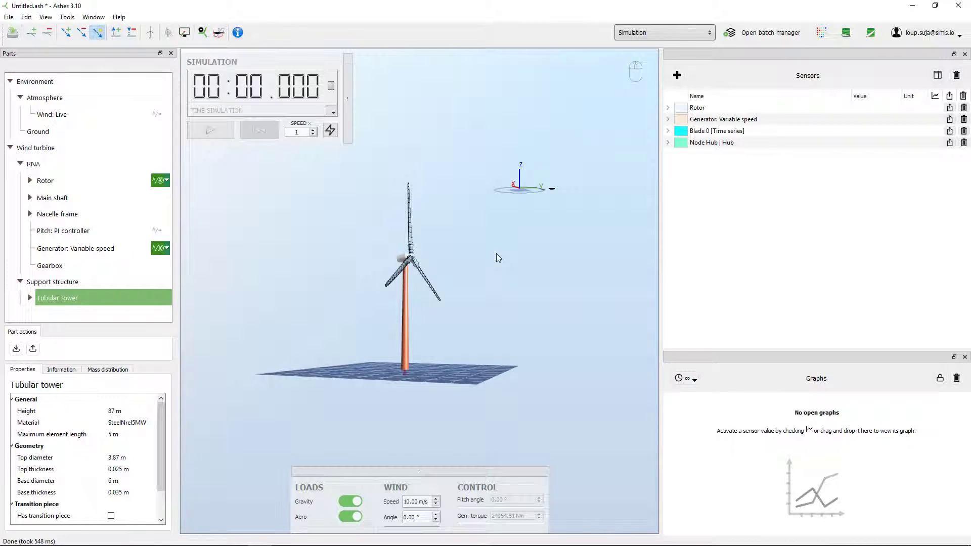
pyautogui.moveTo(479, 281); pyautogui.dragTo(464, 340)
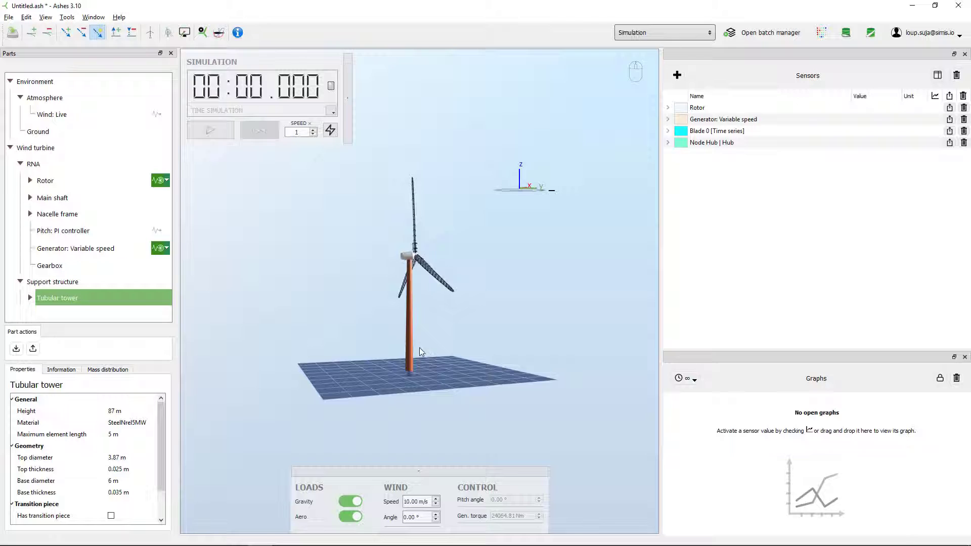
pyautogui.moveTo(422, 354); pyautogui.dragTo(422, 359)
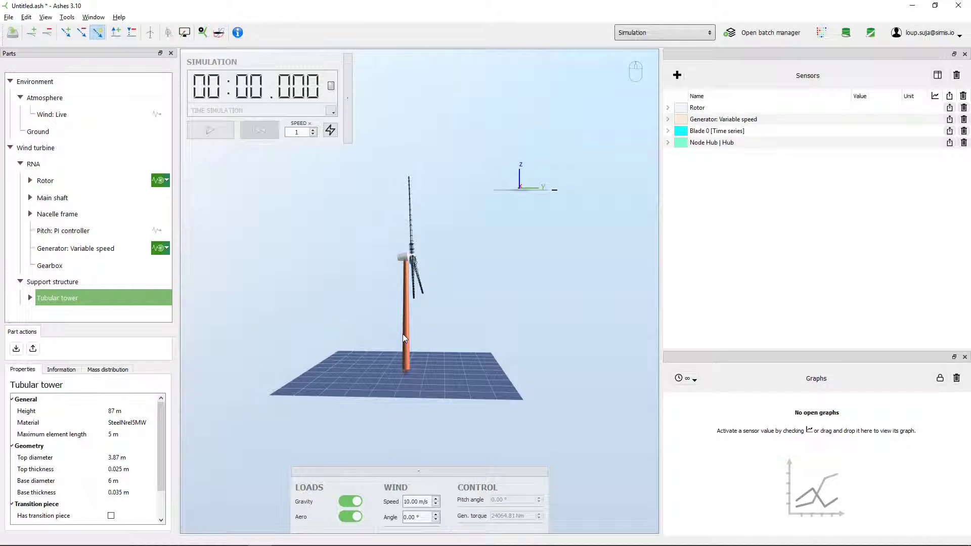
pyautogui.moveTo(435, 322); pyautogui.dragTo(376, 336)
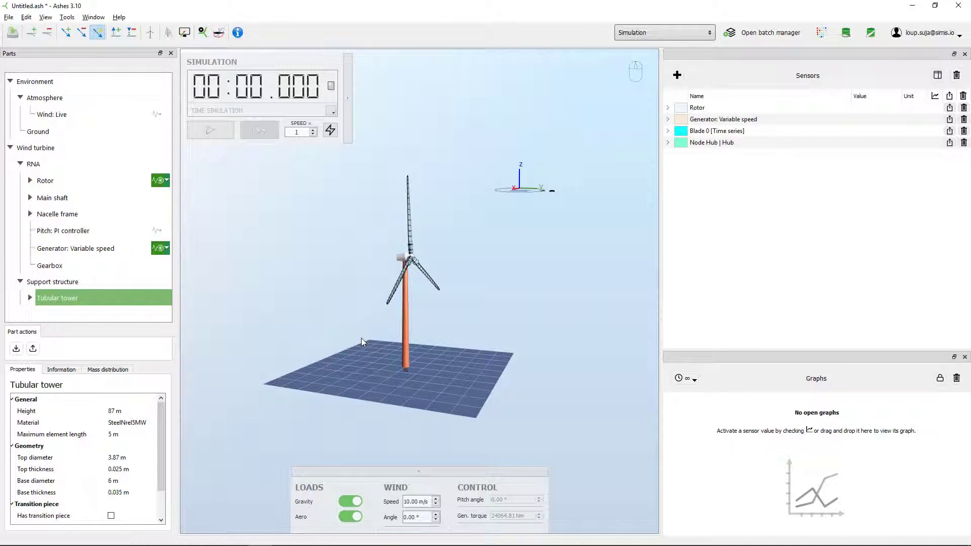
# Step: Export the support structure as mytower and dismiss the success message
pyautogui.click(33, 348)
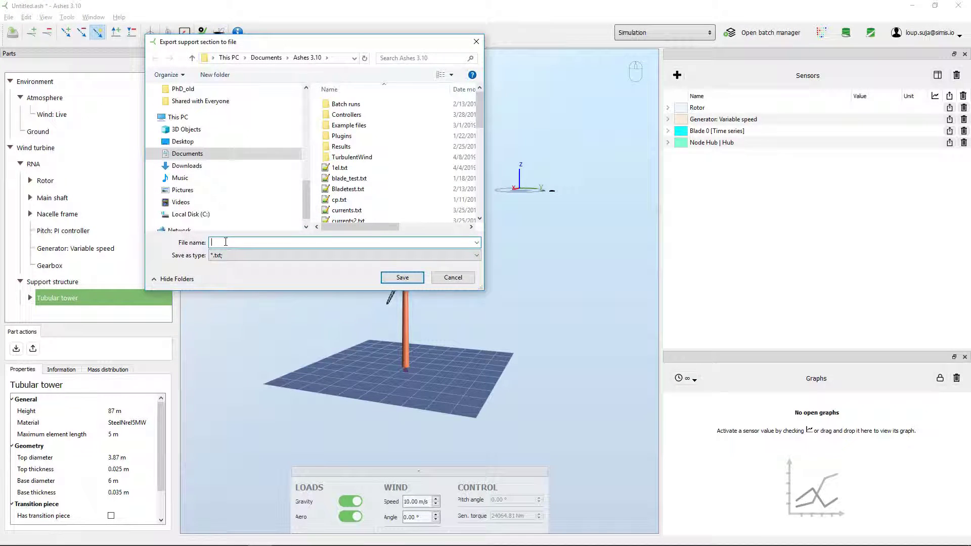
pyautogui.write('myto')
pyautogui.press('Return')
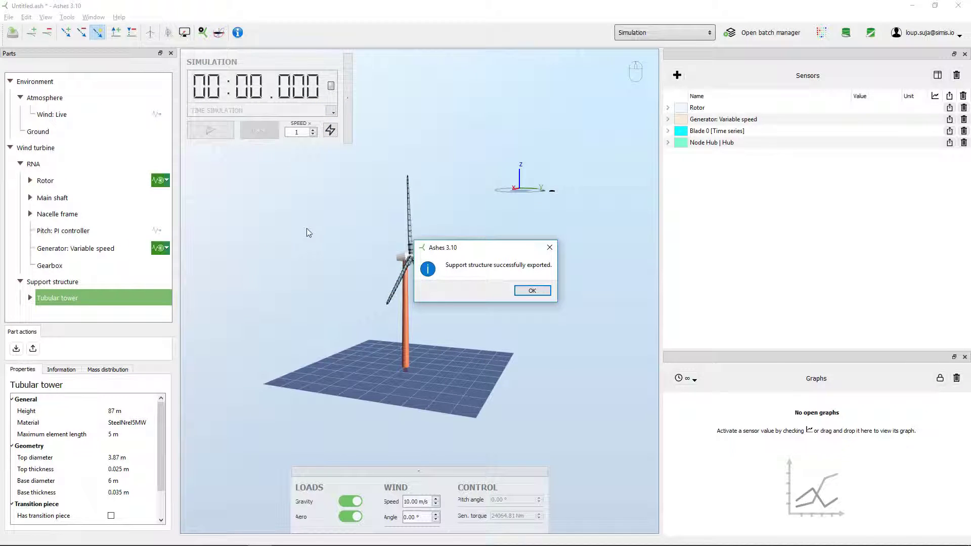
pyautogui.click(532, 290)
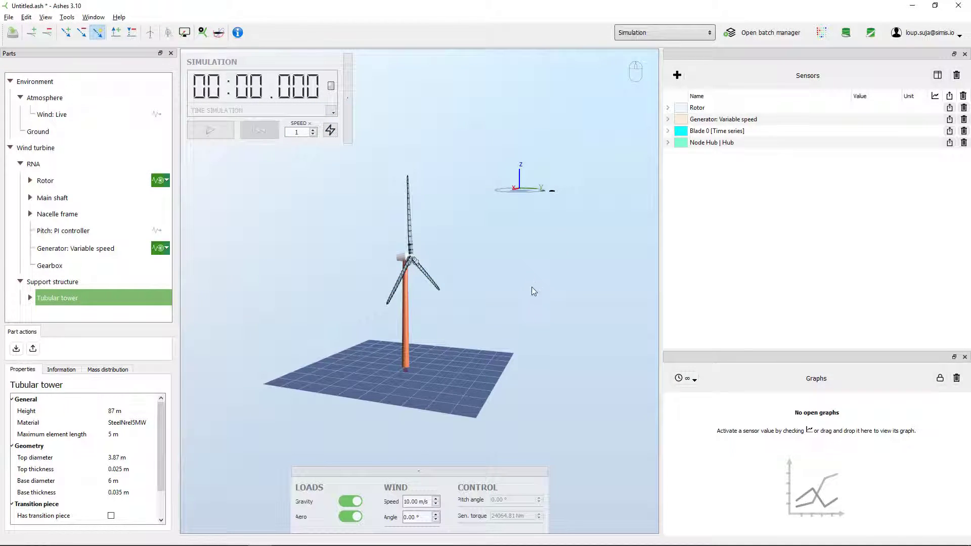
# Step: Reload mytower.txt in Notepad++ with the exported contents and scroll to the file's top
pyautogui.click(283, 537)
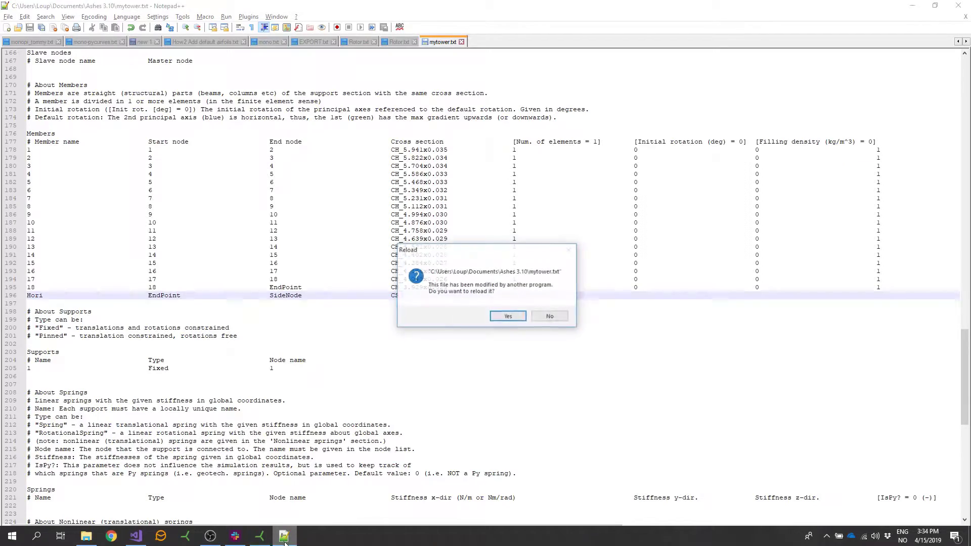
pyautogui.click(499, 316)
pyautogui.scroll(17, 475, 348)
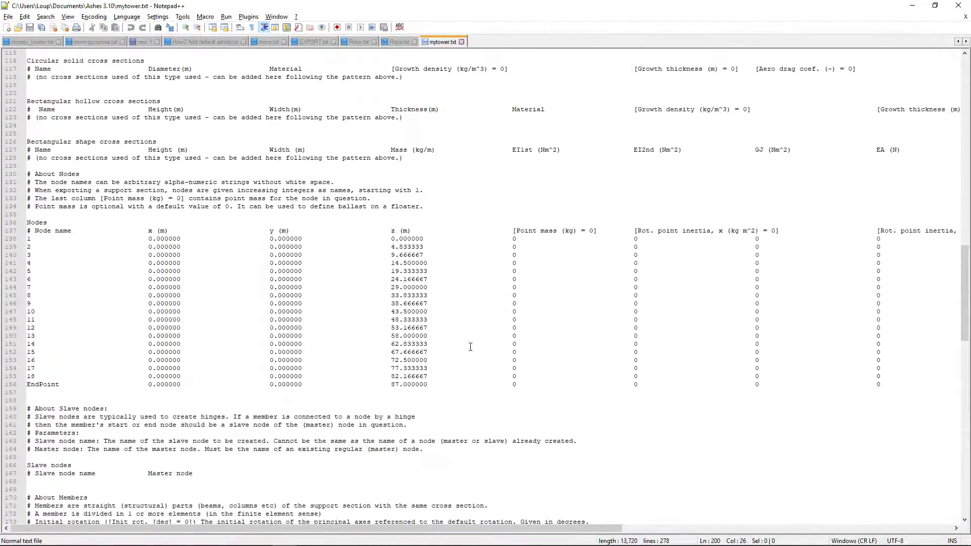
pyautogui.moveTo(965, 286); pyautogui.dragTo(964, 80)
pyautogui.hotkey('alt', 'Tab')
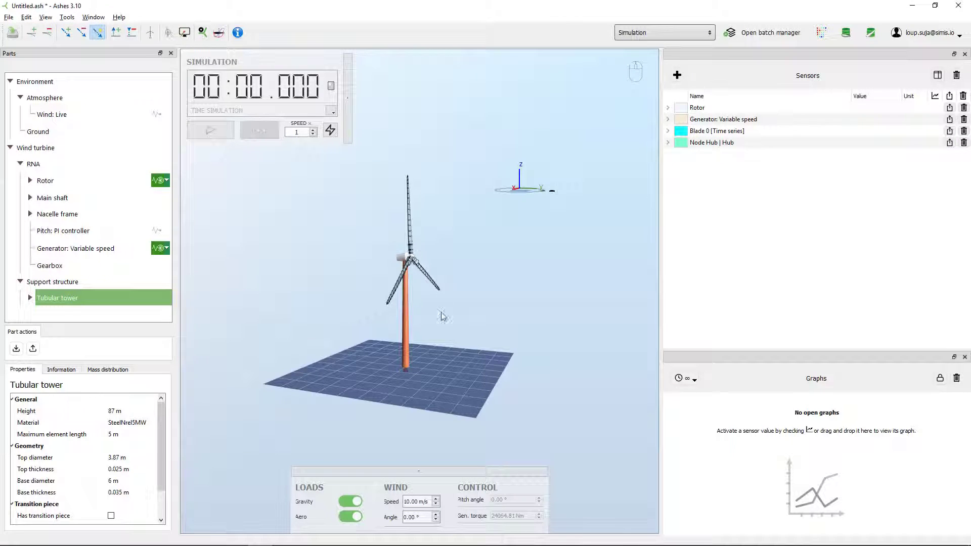
pyautogui.hotkey('alt', 'Tab')
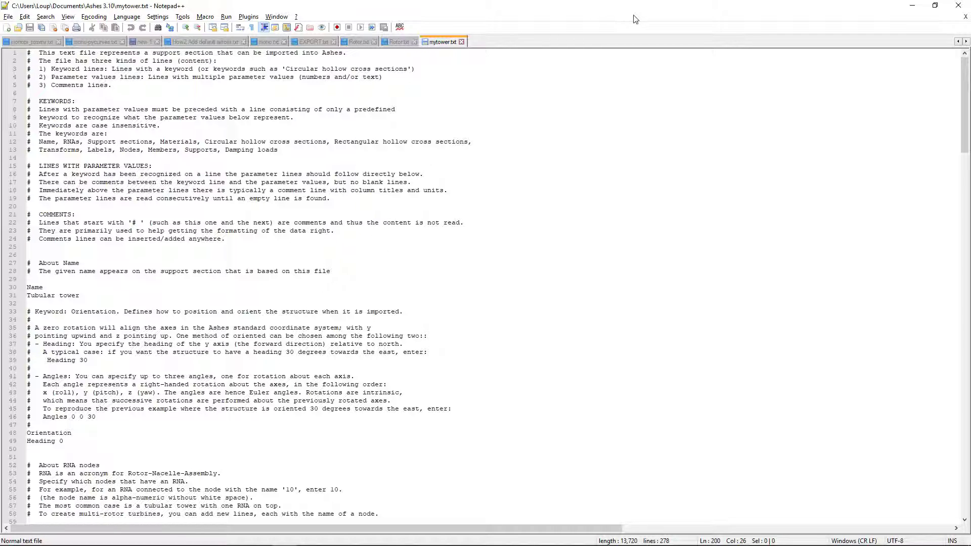
pyautogui.moveTo(965, 70); pyautogui.dragTo(965, 84)
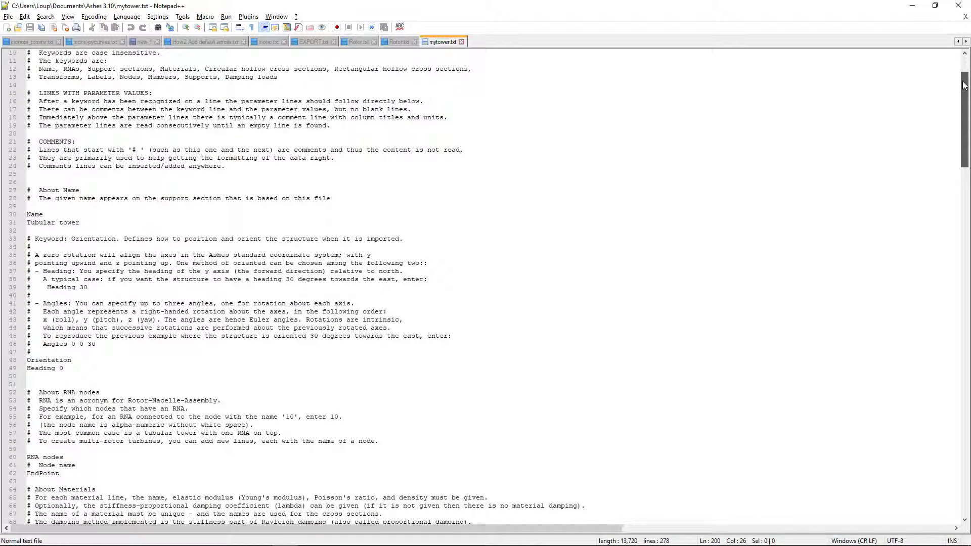
pyautogui.scroll(-4, 385, 357)
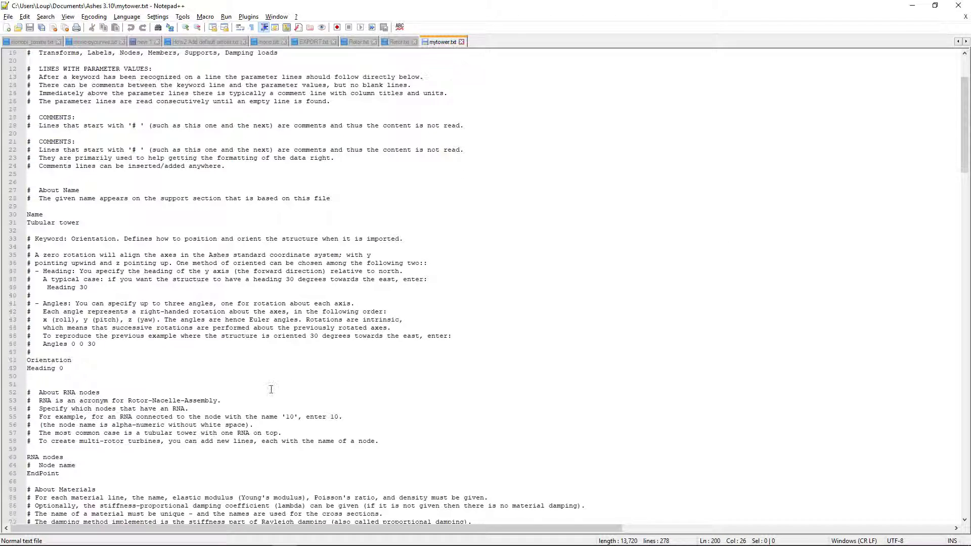
# Step: Read through the orientation notes, highlighting the Heading 0 line
pyautogui.click(67, 376)
pyautogui.moveTo(67, 376); pyautogui.dragTo(7, 293)
pyautogui.moveTo(71, 271); pyautogui.dragTo(6, 143)
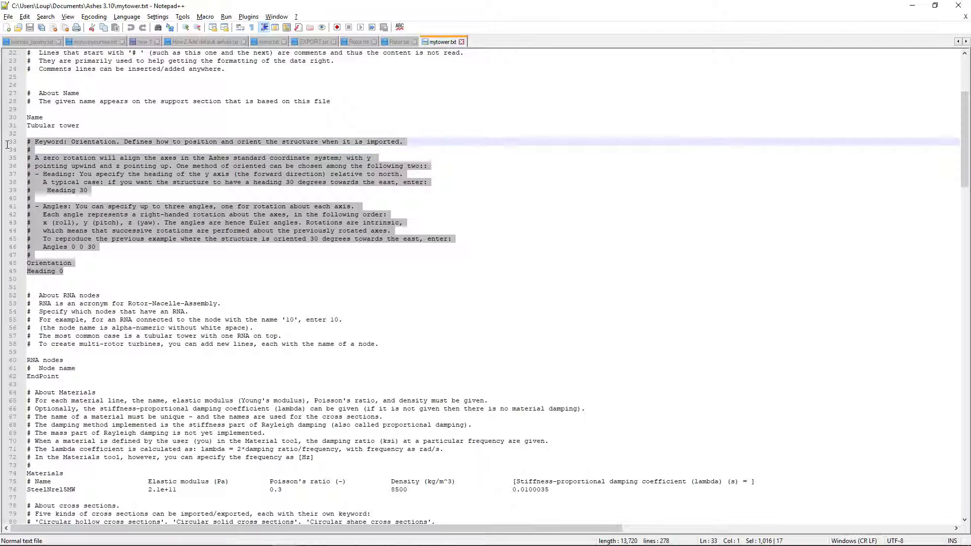
pyautogui.click(45, 183)
pyautogui.moveTo(31, 252); pyautogui.dragTo(7, 142)
pyautogui.click(52, 263)
pyautogui.doubleClick(52, 263)
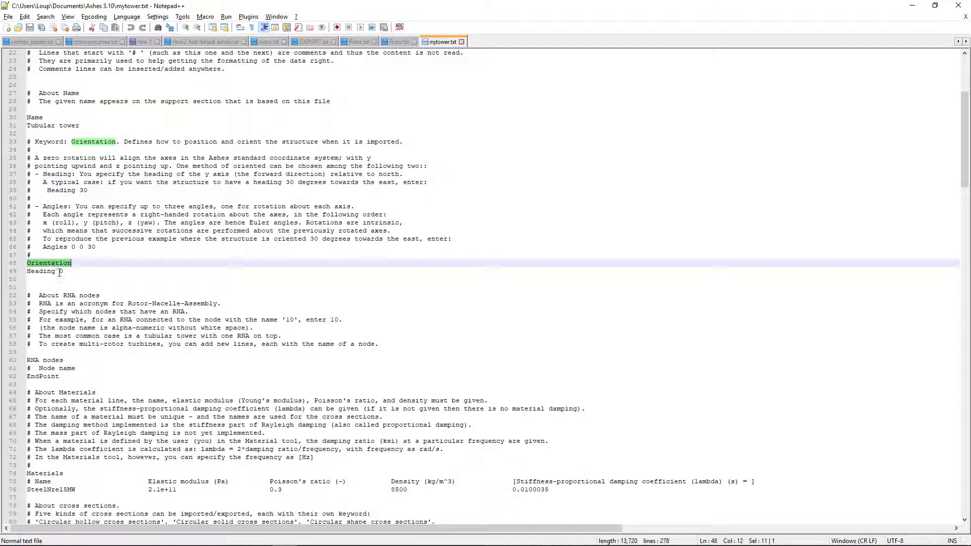
pyautogui.moveTo(64, 272); pyautogui.dragTo(14, 273)
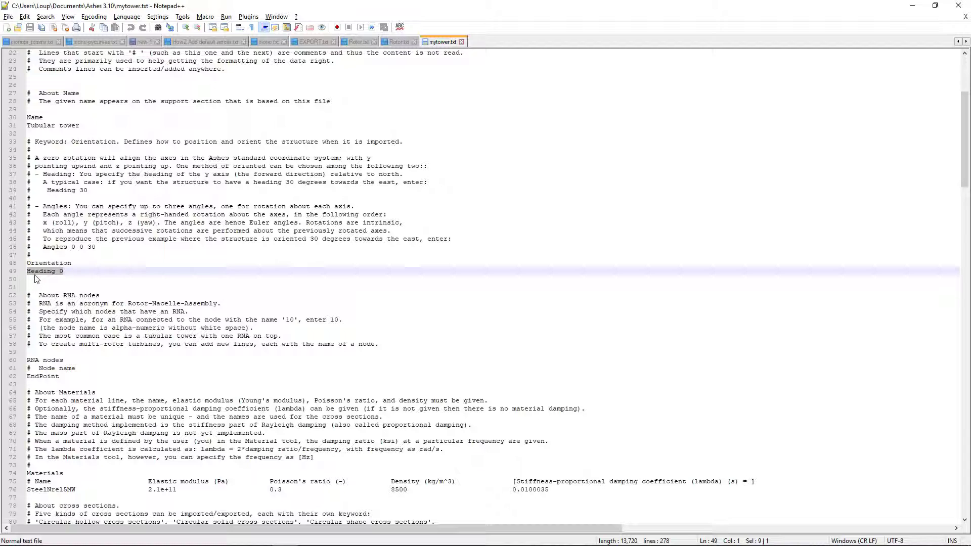
# Step: Confirm the RNA nodes entry is EndPoint, highlighting the term Rotor-Nacelle-Assembly
pyautogui.click(65, 360)
pyautogui.tripleClick(65, 360)
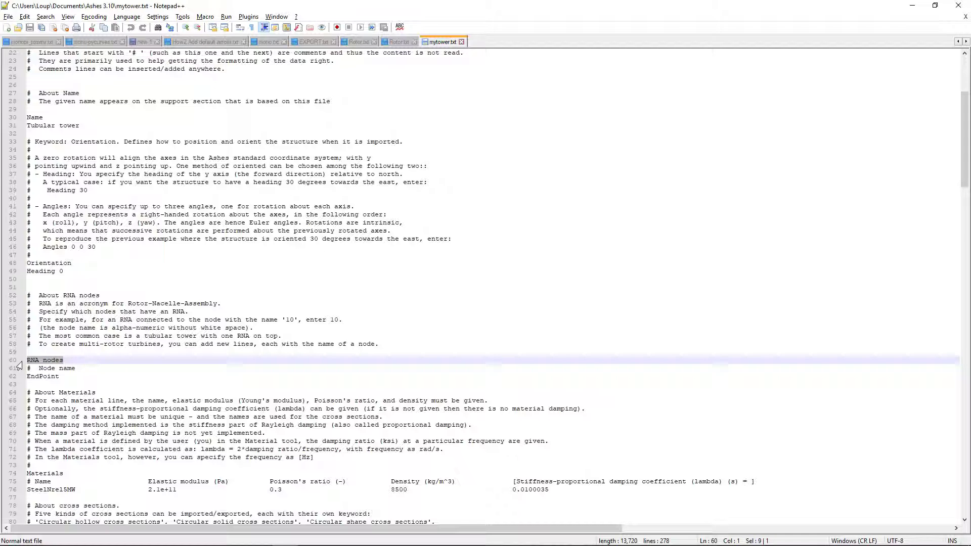
pyautogui.click(83, 361)
pyautogui.scroll(-1, 83, 370)
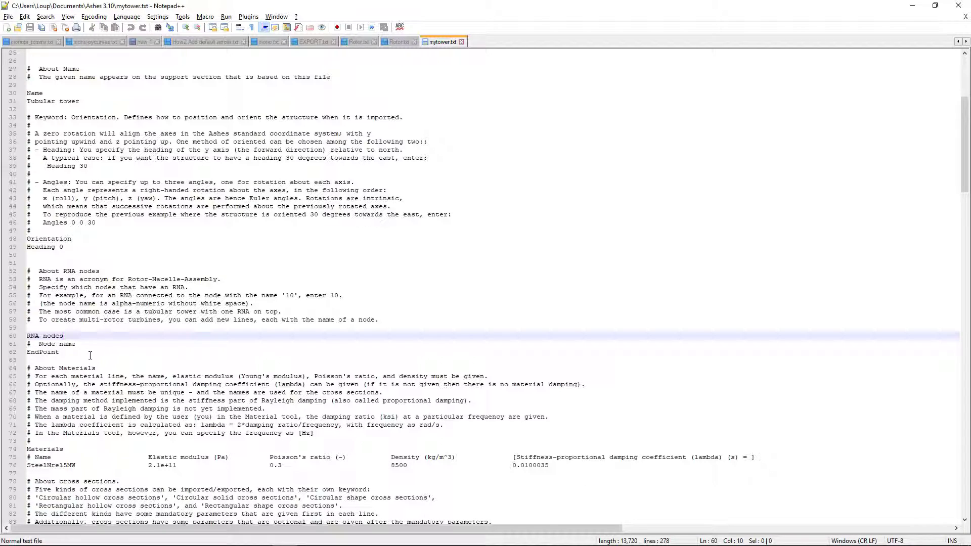
pyautogui.moveTo(67, 354); pyautogui.dragTo(71, 288)
pyautogui.click(77, 326)
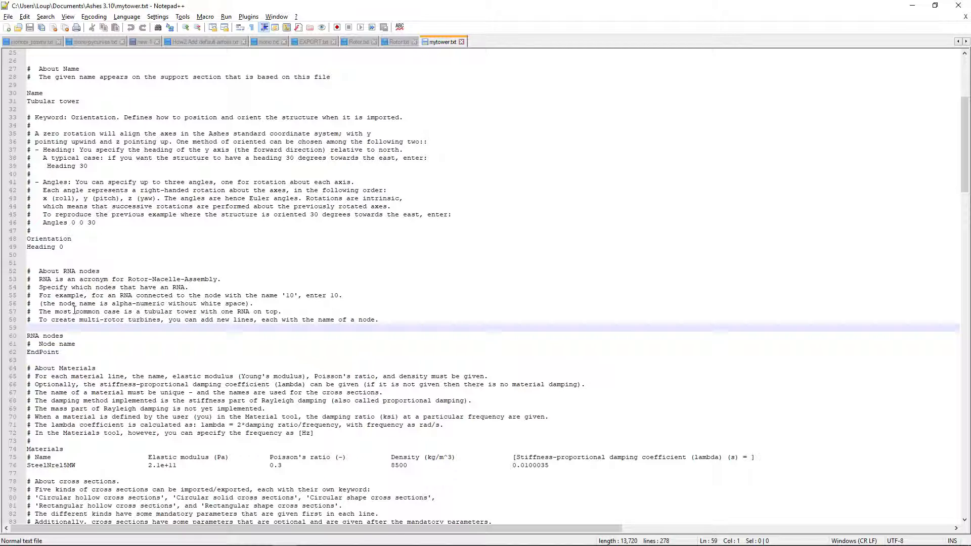
pyautogui.moveTo(129, 280); pyautogui.dragTo(218, 284)
pyautogui.click(204, 265)
# Step: Scroll down to the Nodes list, then switch over to Ashes
pyautogui.scroll(-14, 207, 263)
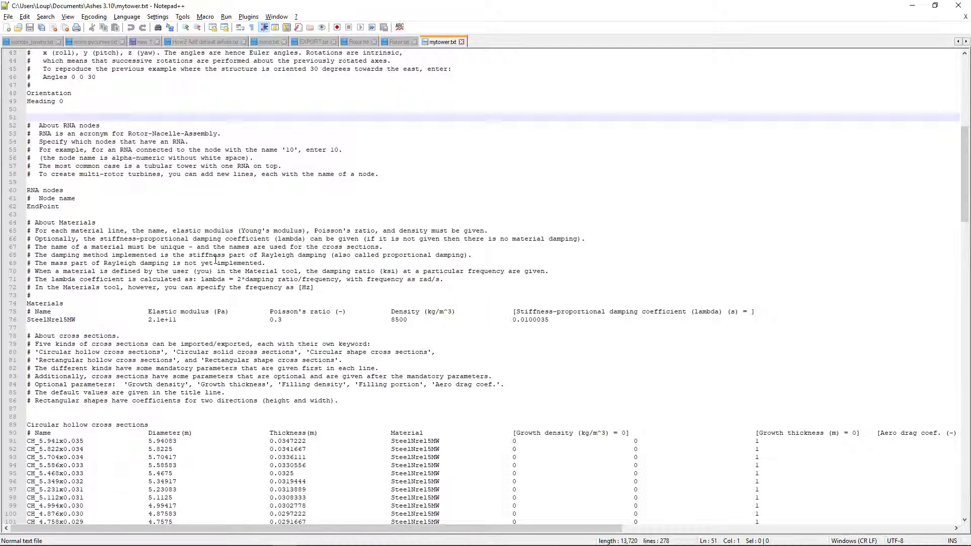
pyautogui.scroll(-15, 212, 261)
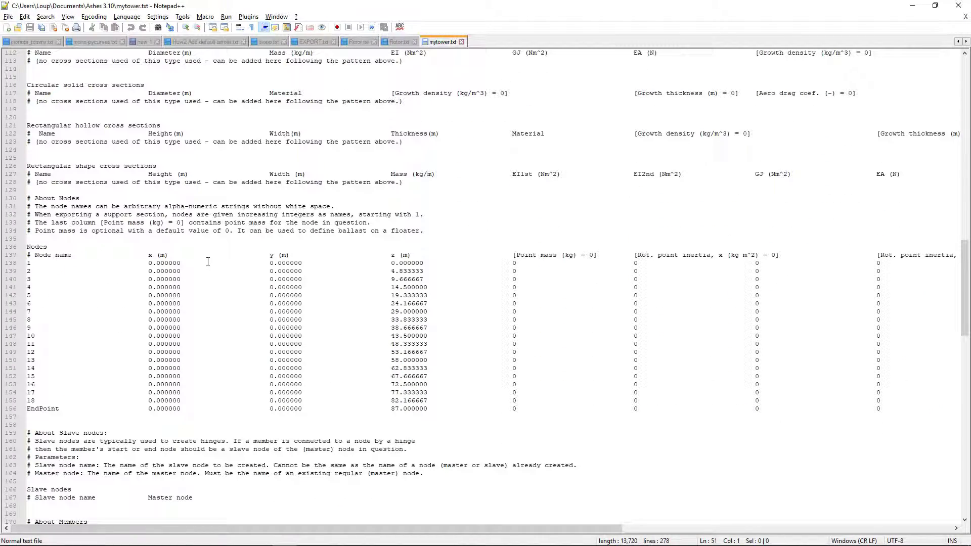
pyautogui.hotkey('alt', 'Tab')
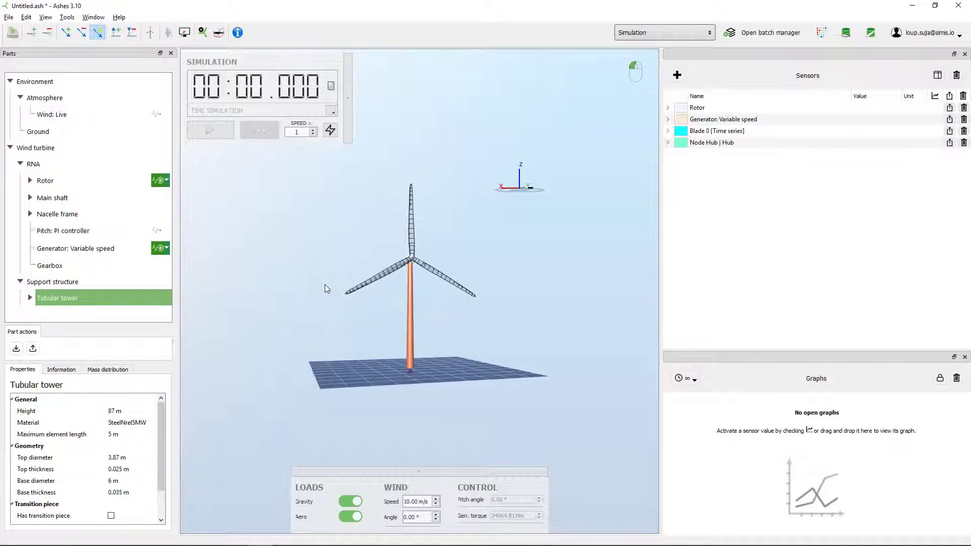
# Step: Zoom and orbit in on the rotor hub at the tower top, then return to Notepad++
pyautogui.scroll(5, 394, 253)
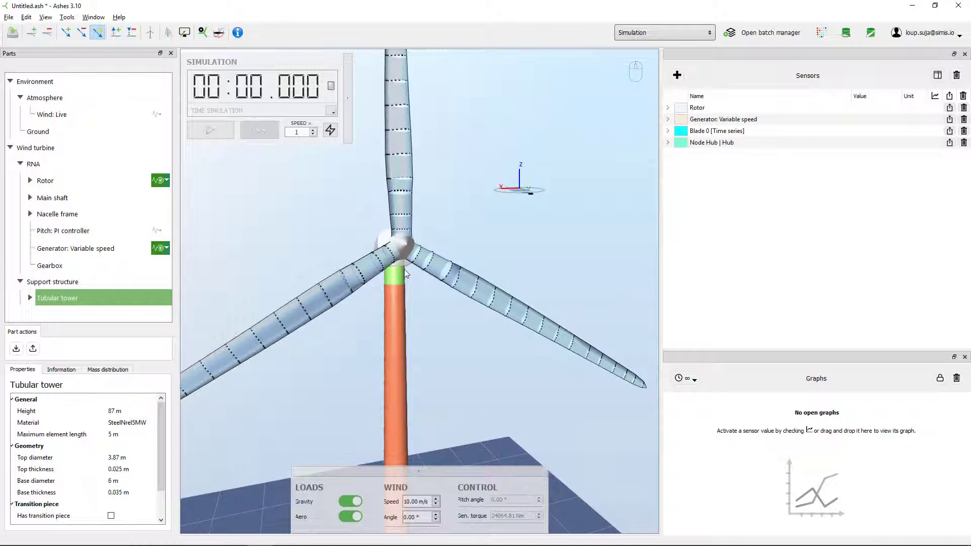
pyautogui.moveTo(328, 251); pyautogui.dragTo(349, 278)
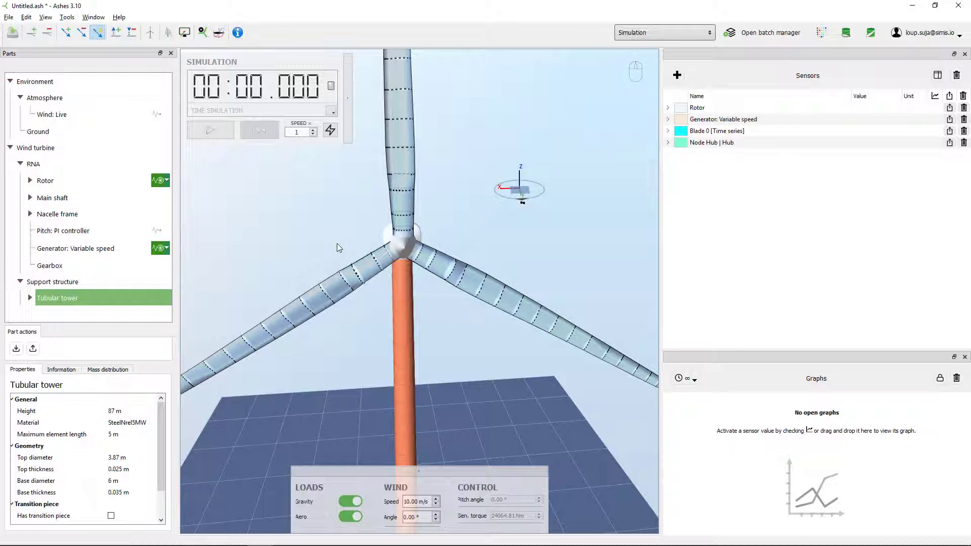
pyautogui.hotkey('alt', 'Tab')
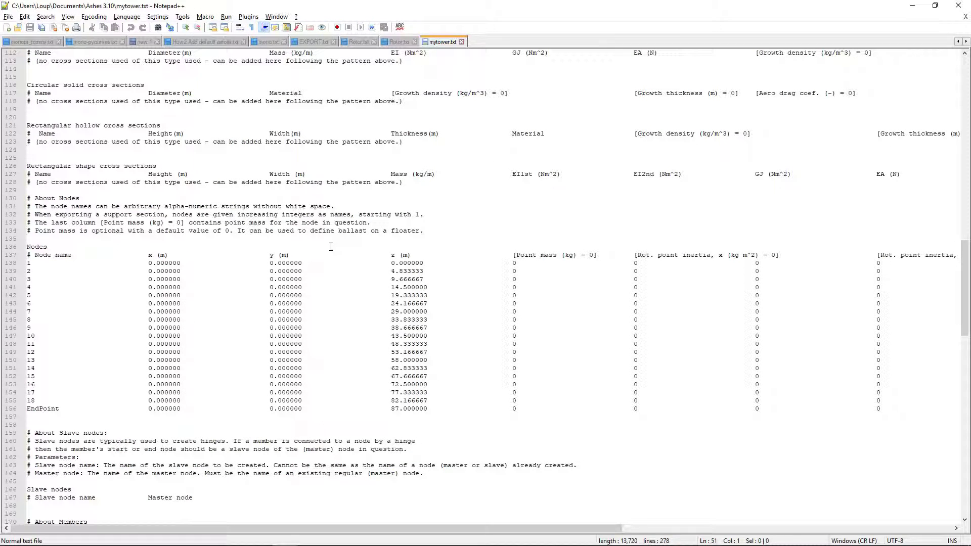
# Step: Add a SideNode line below EndPoint with x 10, y 0 and z 87
pyautogui.click(40, 416)
pyautogui.write('S')
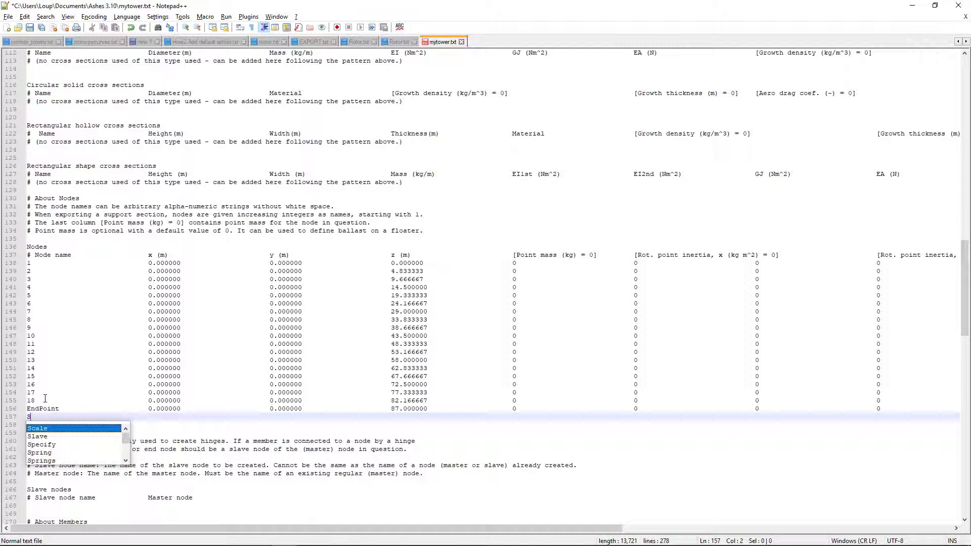
pyautogui.write('ide')
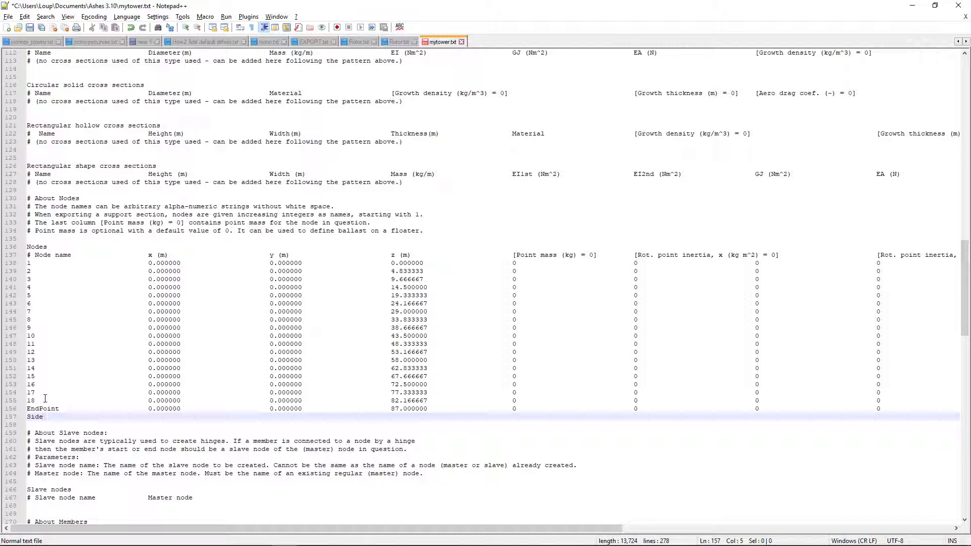
pyautogui.write('Node')
pyautogui.press('Tab')
pyautogui.write('87')
pyautogui.press('Tab')
# Step: Check the default 0 point mass and inertia values on SideNode, then save mytower.txt
pyautogui.click(513, 256)
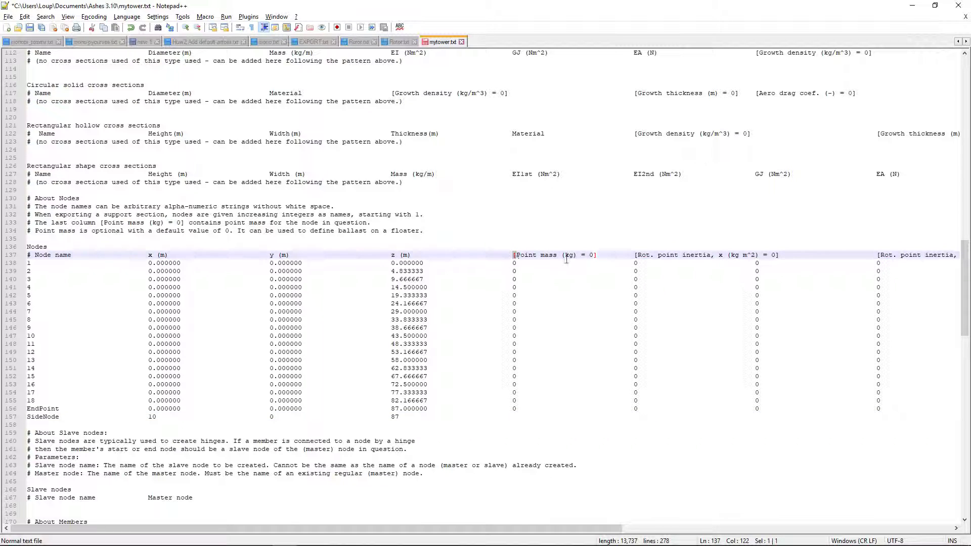
pyautogui.click(595, 278)
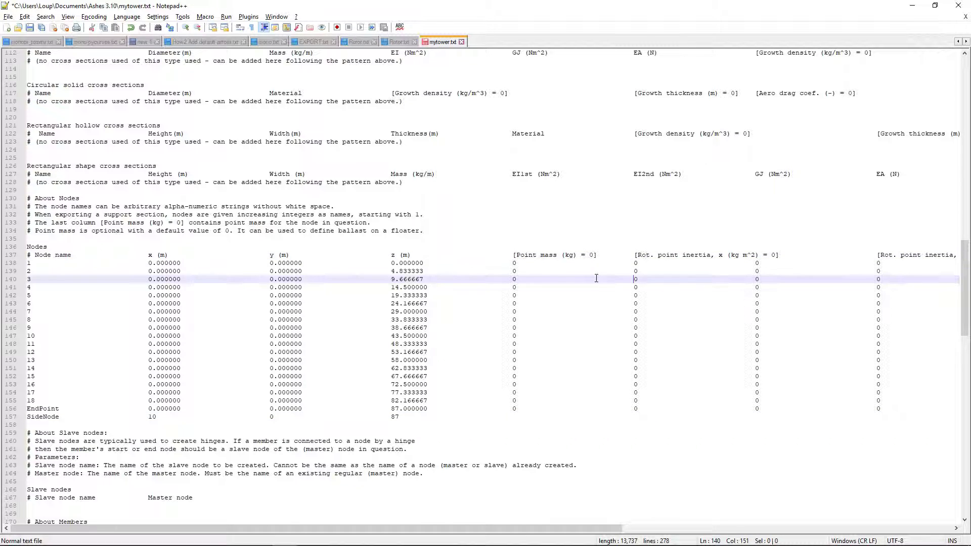
pyautogui.click(523, 416)
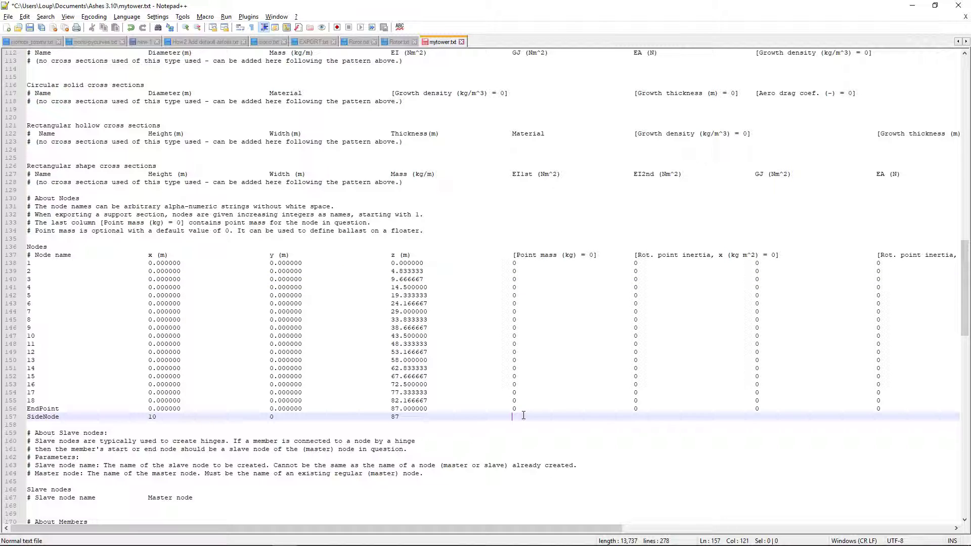
pyautogui.moveTo(595, 256)
pyautogui.mouseDown()
pyautogui.moveTo(580, 257)
pyautogui.moveTo(587, 261)
pyautogui.mouseUp()
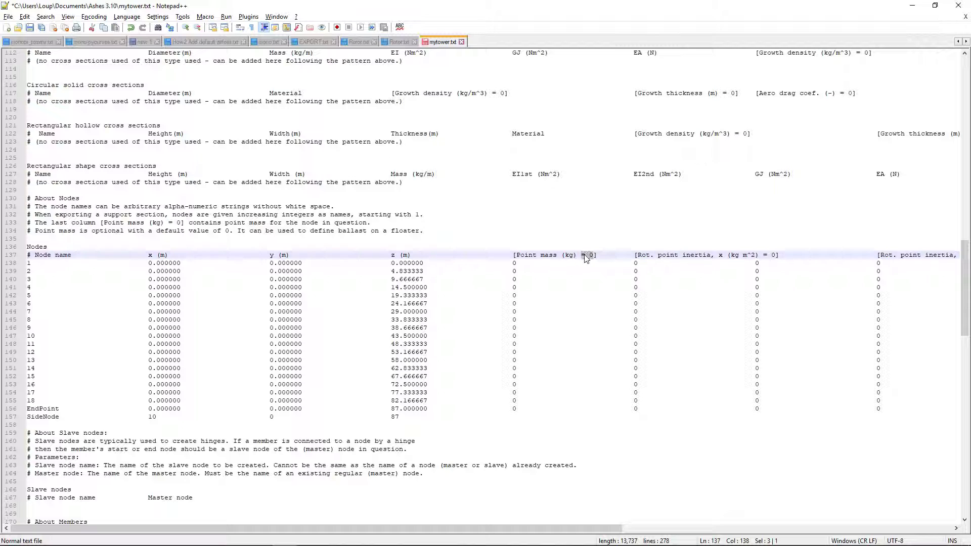
pyautogui.doubleClick(635, 409)
pyautogui.click(762, 256)
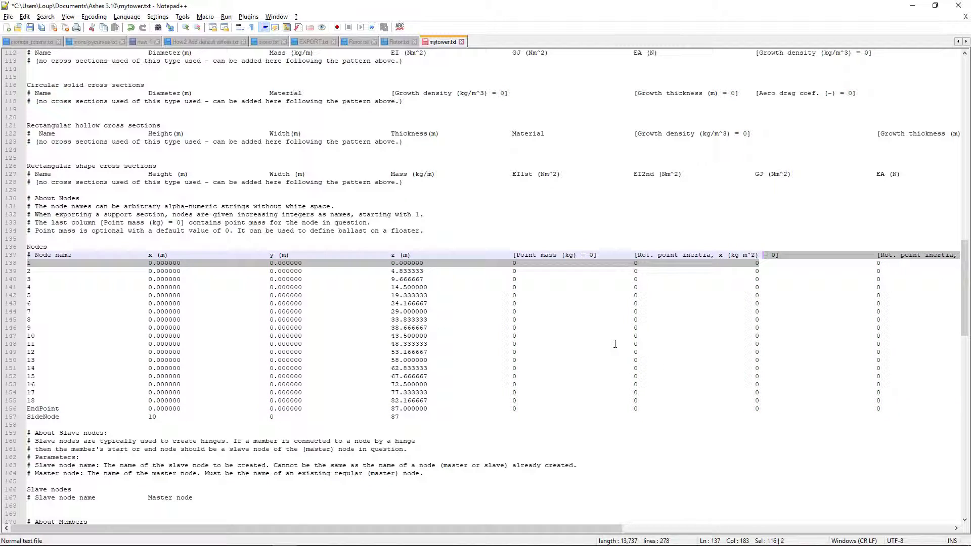
pyautogui.click(511, 416)
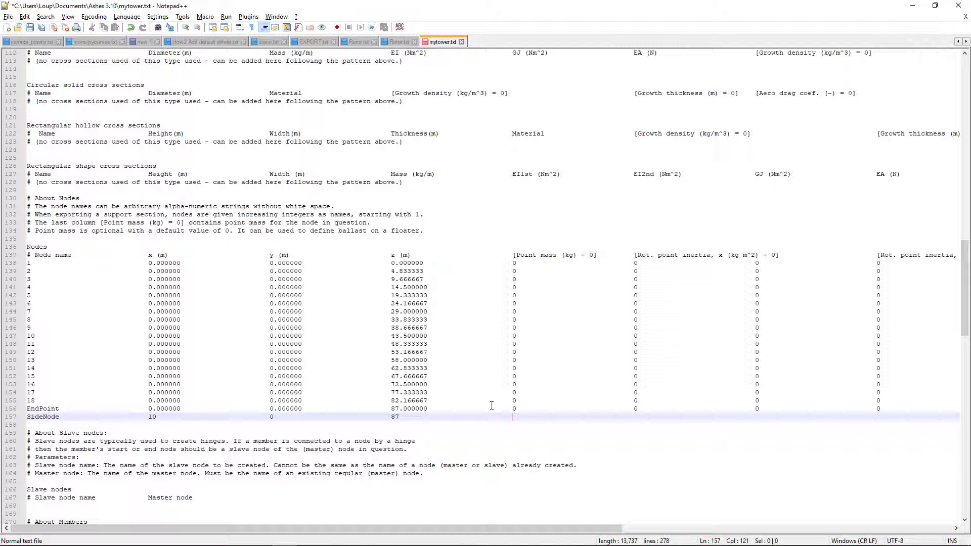
pyautogui.hotkey('ctrl', 's')
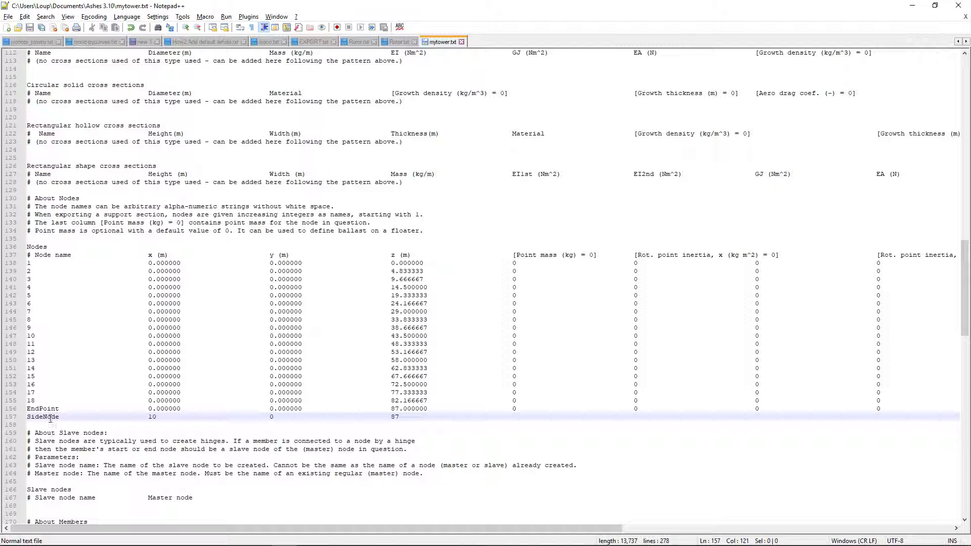
pyautogui.scroll(-15, 113, 382)
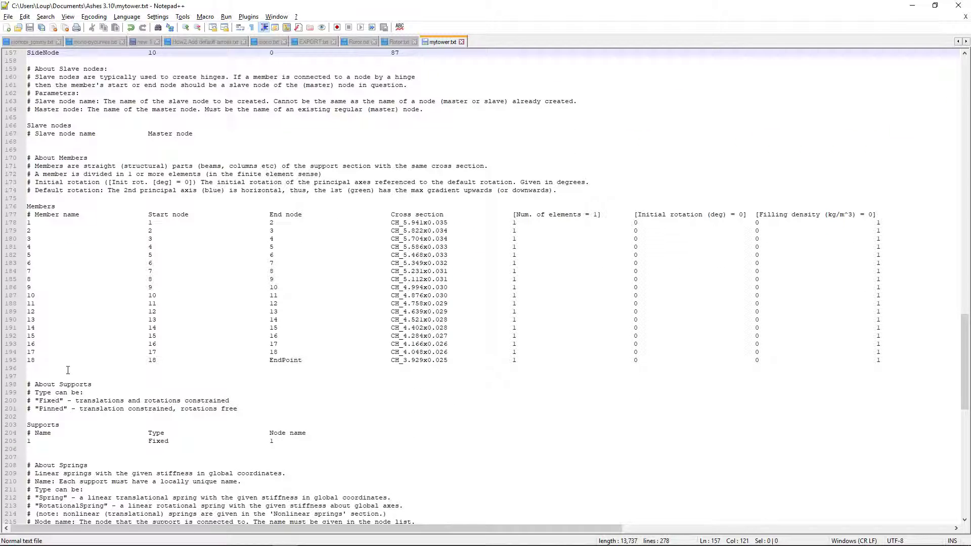
# Step: Add a member Hori from EndPoint to SideNode below member 18 and save
pyautogui.click(48, 207)
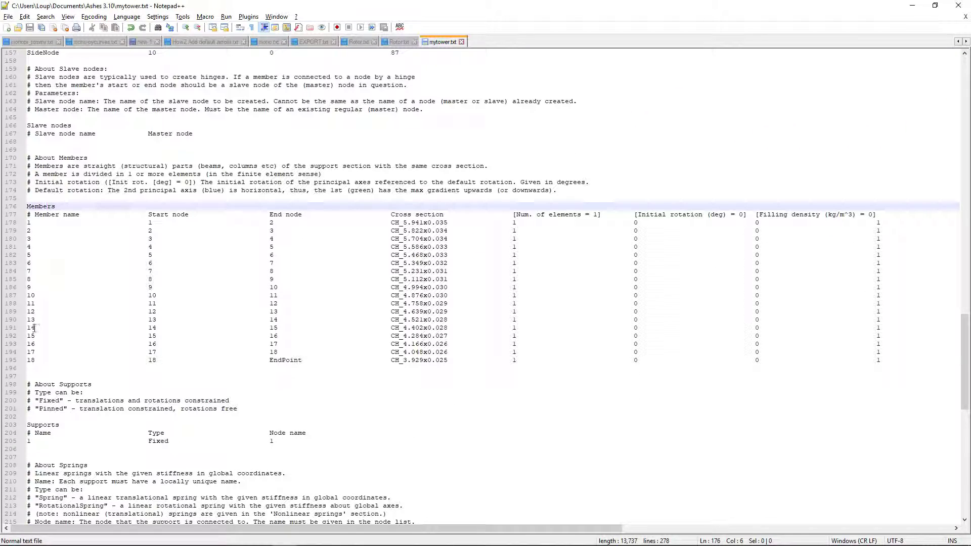
pyautogui.click(35, 364)
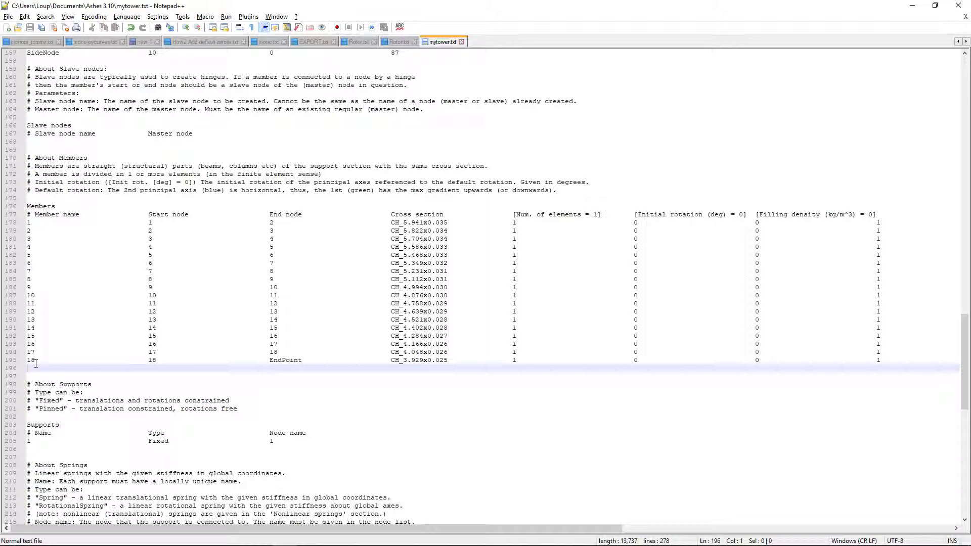
pyautogui.write('Hori')
pyautogui.press('Tab')
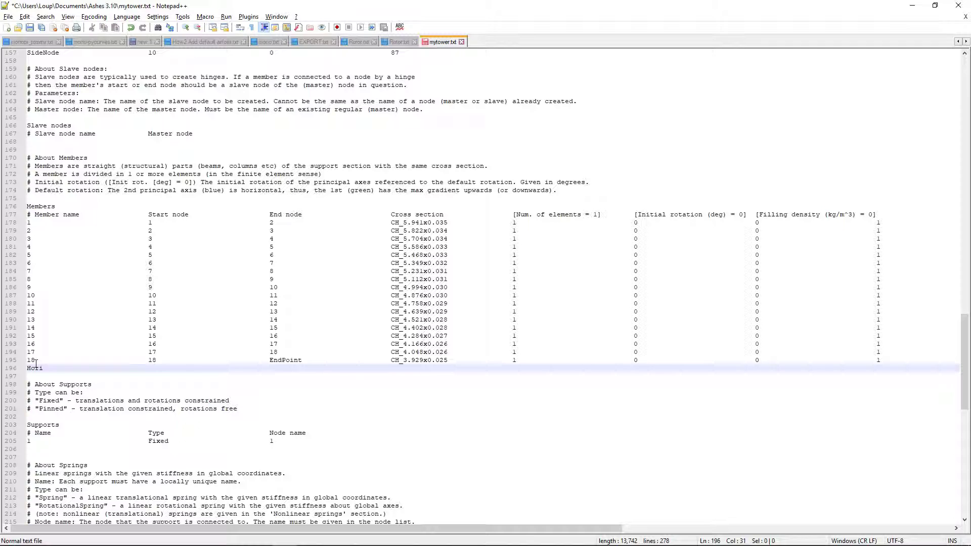
pyautogui.write('E')
pyautogui.press('Return')
pyautogui.write('Side')
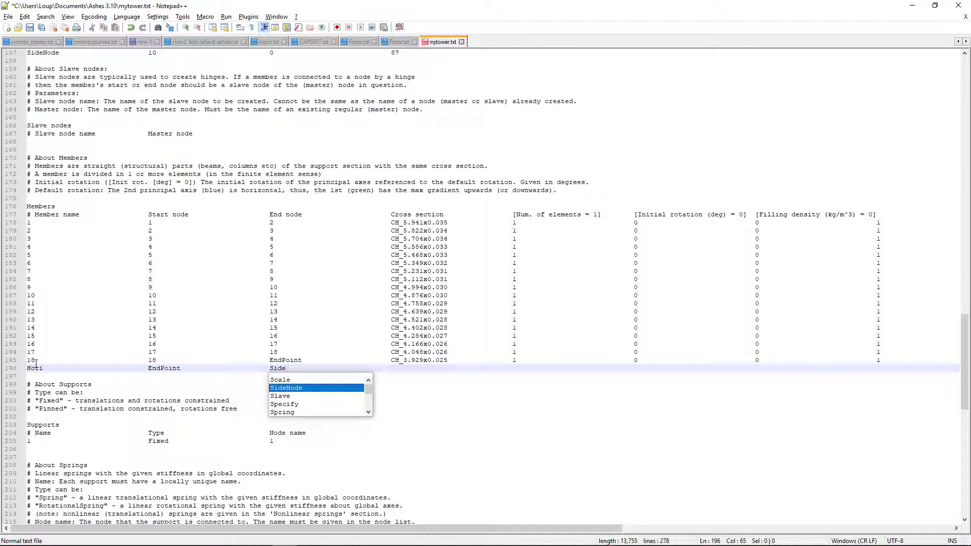
pyautogui.write('N')
pyautogui.press('Return')
pyautogui.hotkey('ctrl', 's')
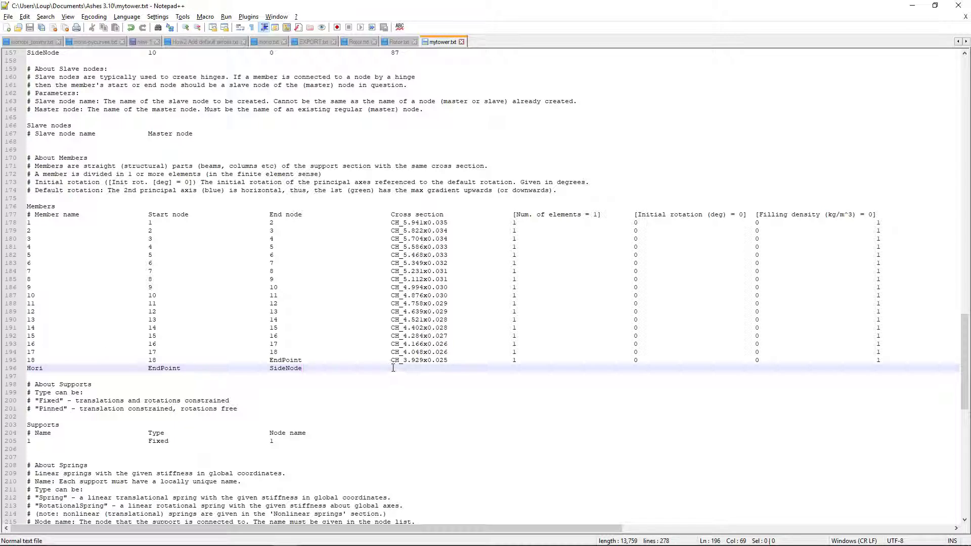
pyautogui.press('Tab')
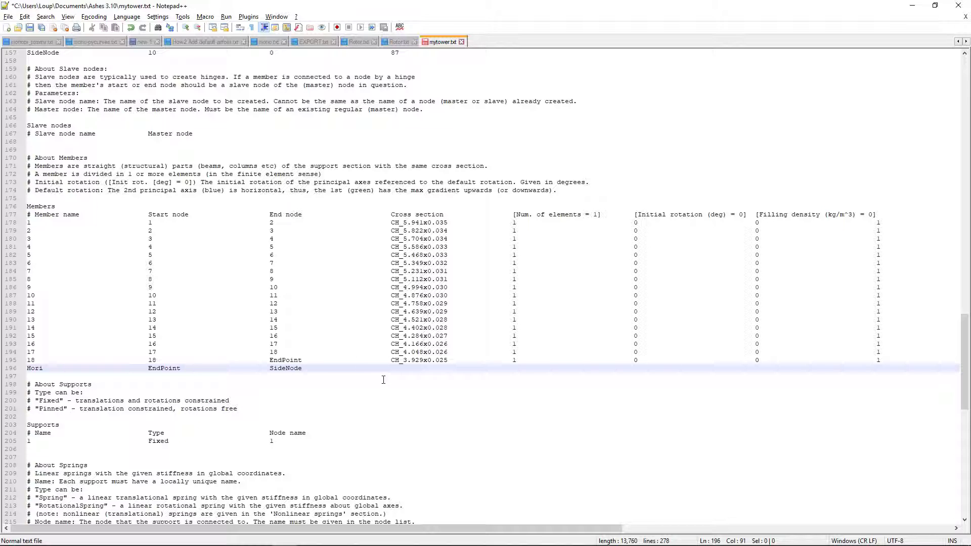
pyautogui.scroll(20, 372, 383)
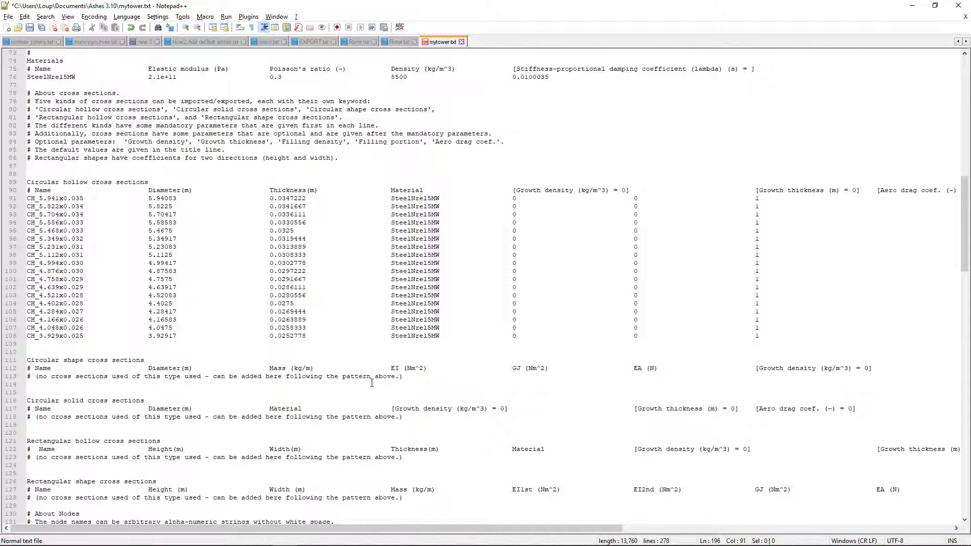
# Step: Add hollow cross section CS with diameter 3, thickness 0.02 and material SteelNrel5MW
pyautogui.click(36, 344)
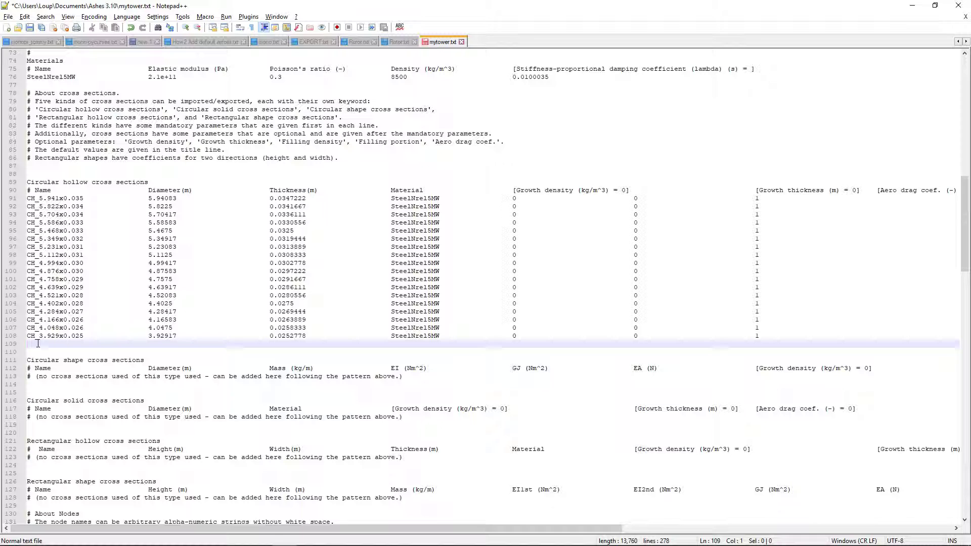
pyautogui.write('CS')
pyautogui.press('Tab')
pyautogui.write('Stee')
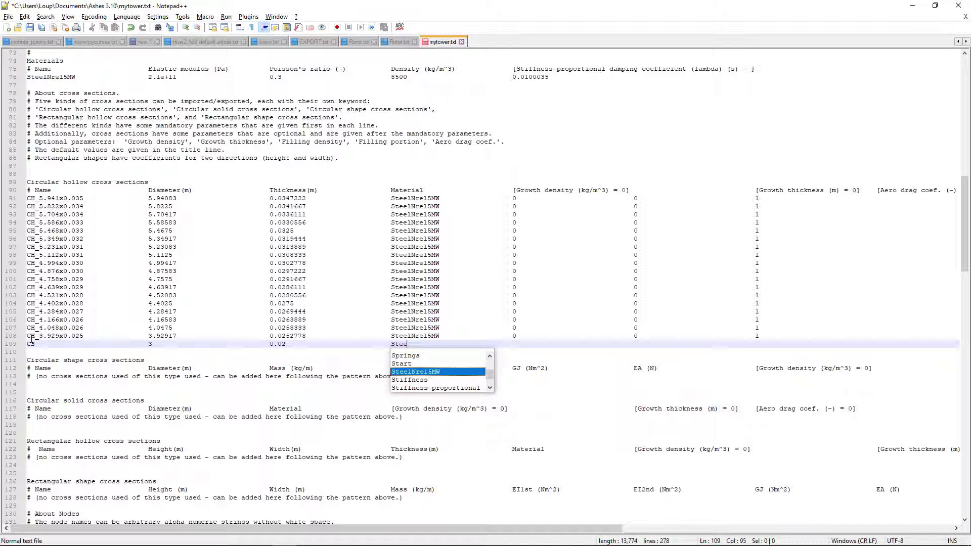
pyautogui.write('l')
pyautogui.press('Return')
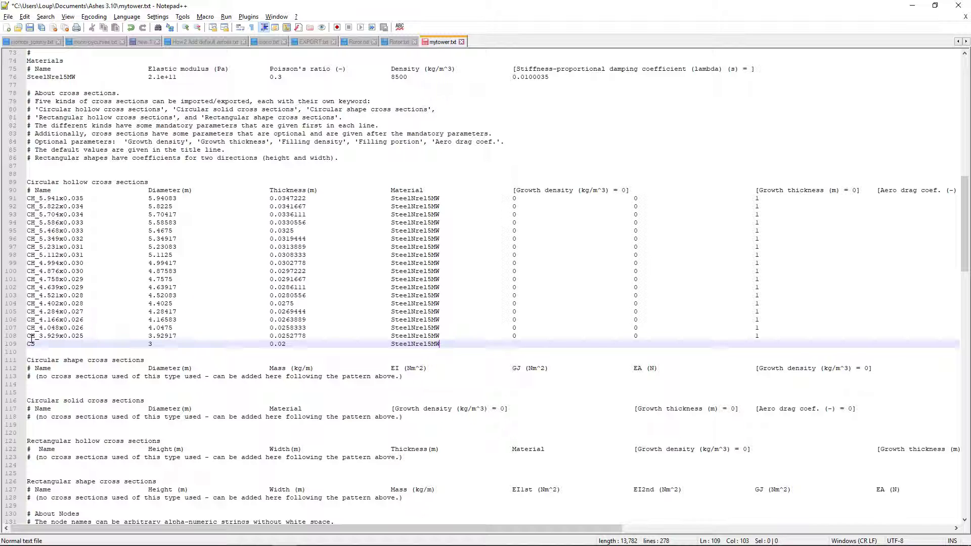
pyautogui.doubleClick(58, 77)
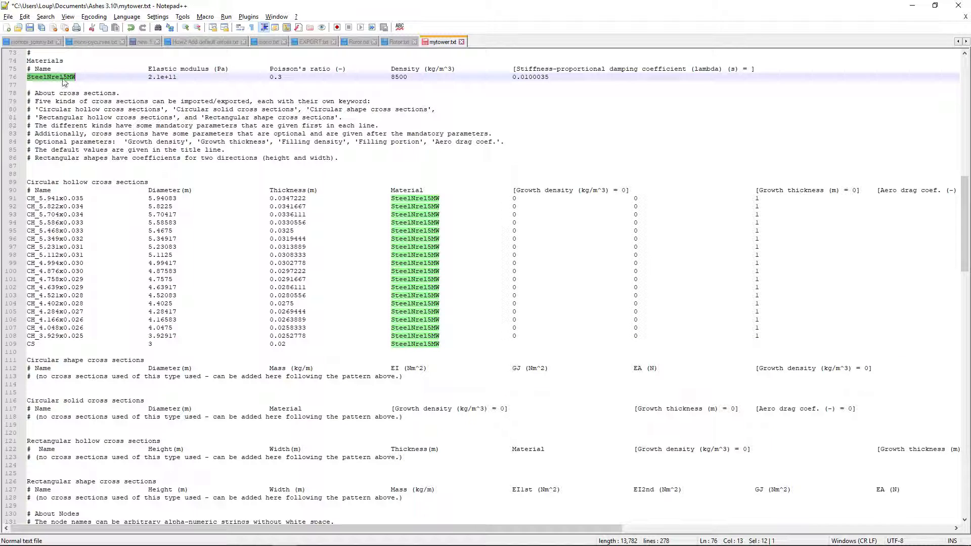
pyautogui.click(475, 241)
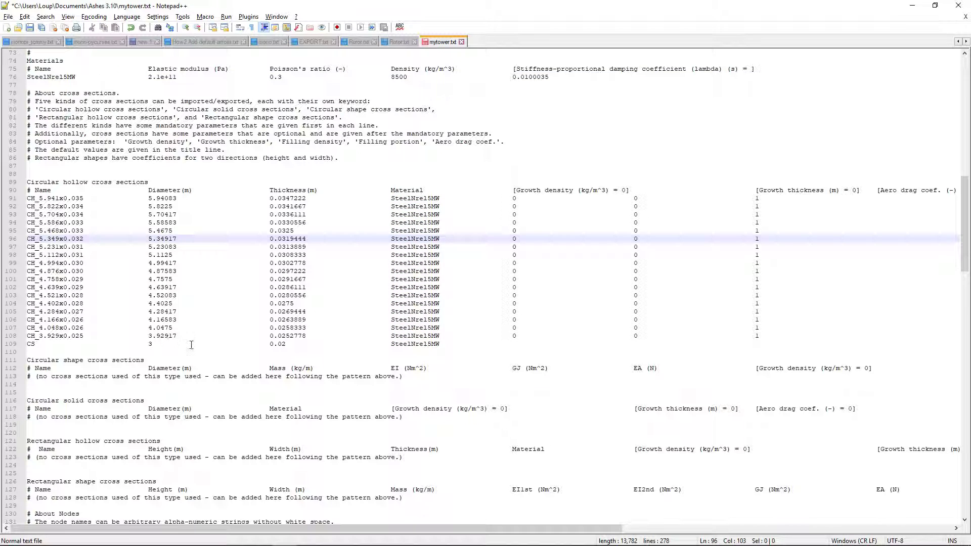
pyautogui.scroll(-20, 191, 344)
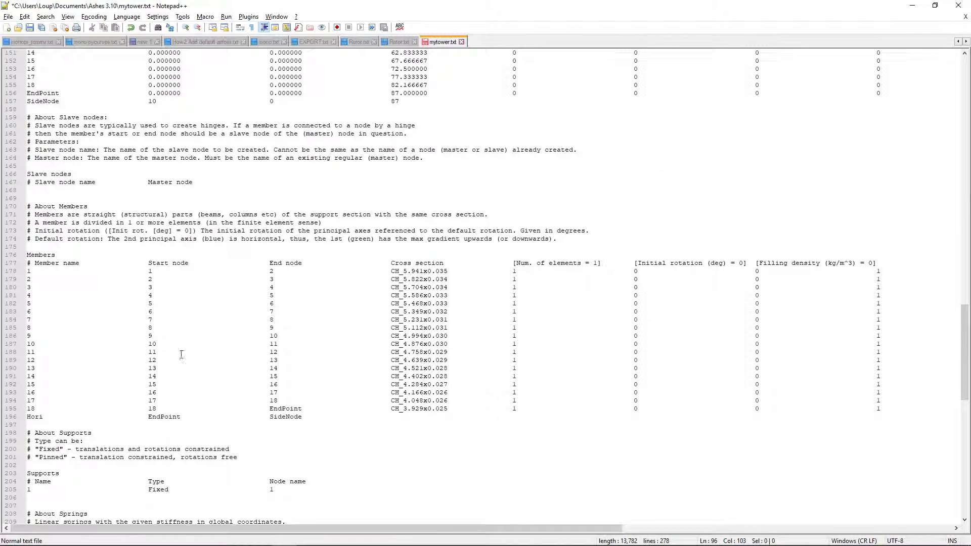
# Step: Assign cross section CS to the Hori member and save mytower.txt
pyautogui.click(413, 418)
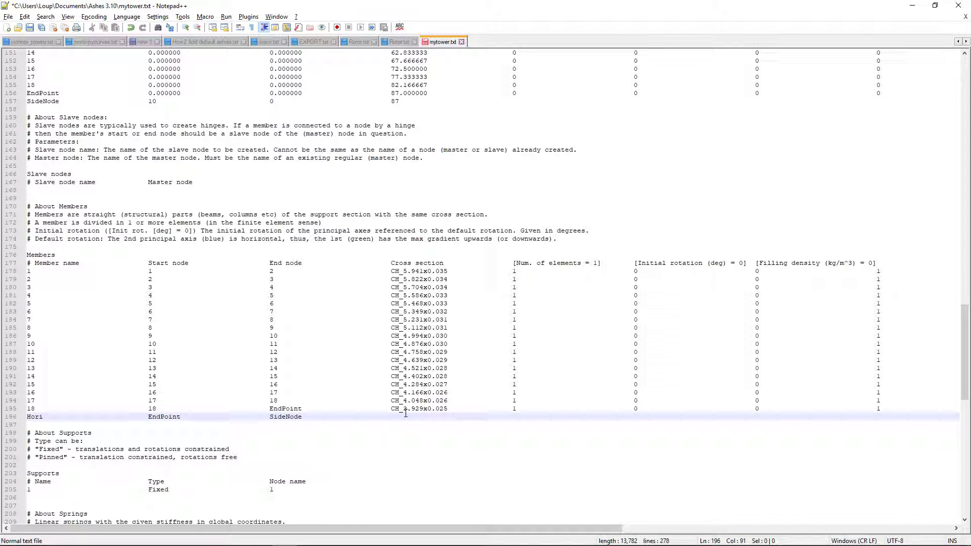
pyautogui.write('CS')
pyautogui.press('Escape')
pyautogui.hotkey('ctrl', 's')
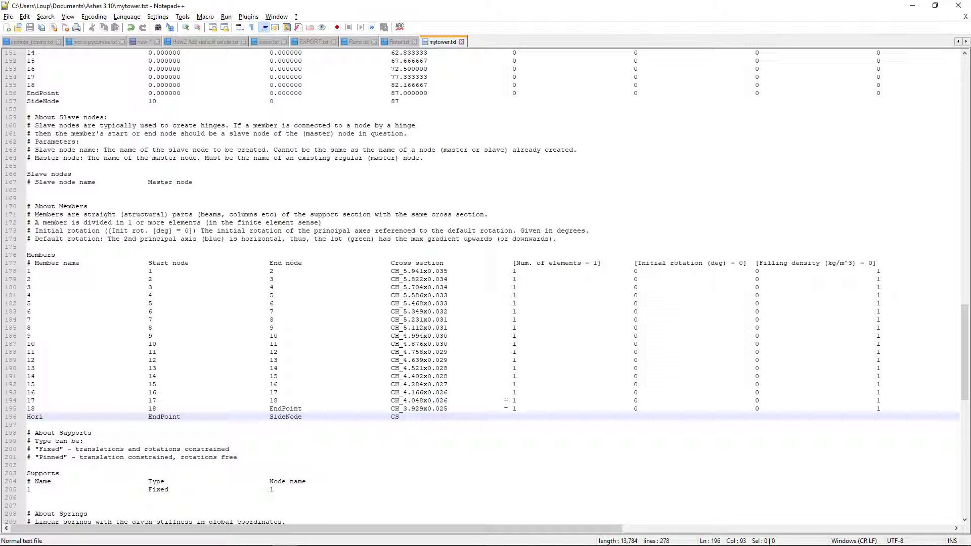
# Step: Import the edited mytower.txt in place of the tower and zoom in on the new Hori arm
pyautogui.click(259, 536)
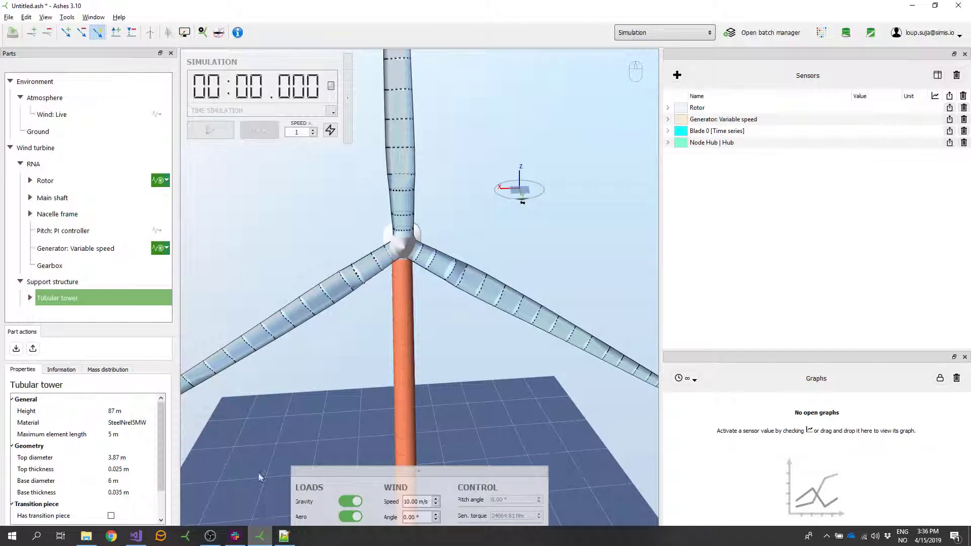
pyautogui.scroll(5, 346, 253)
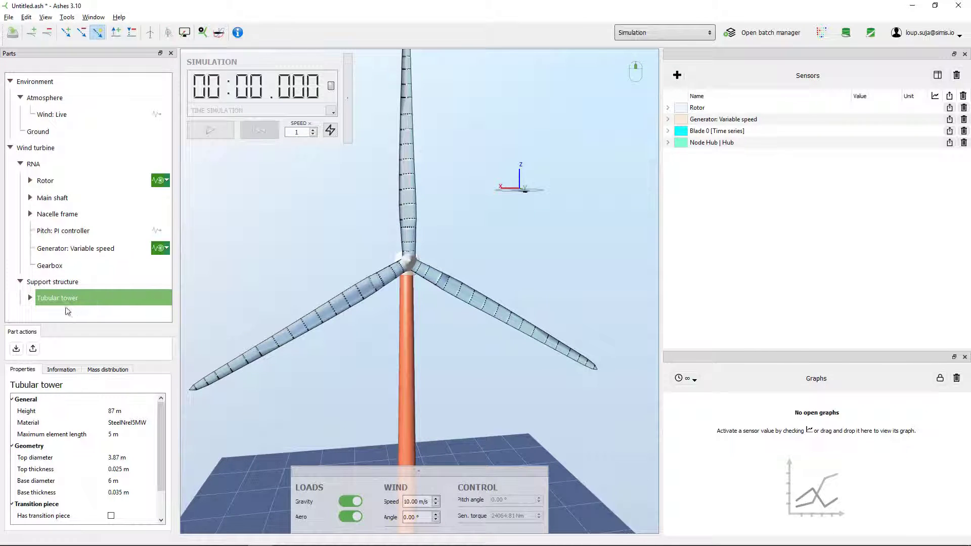
pyautogui.click(16, 348)
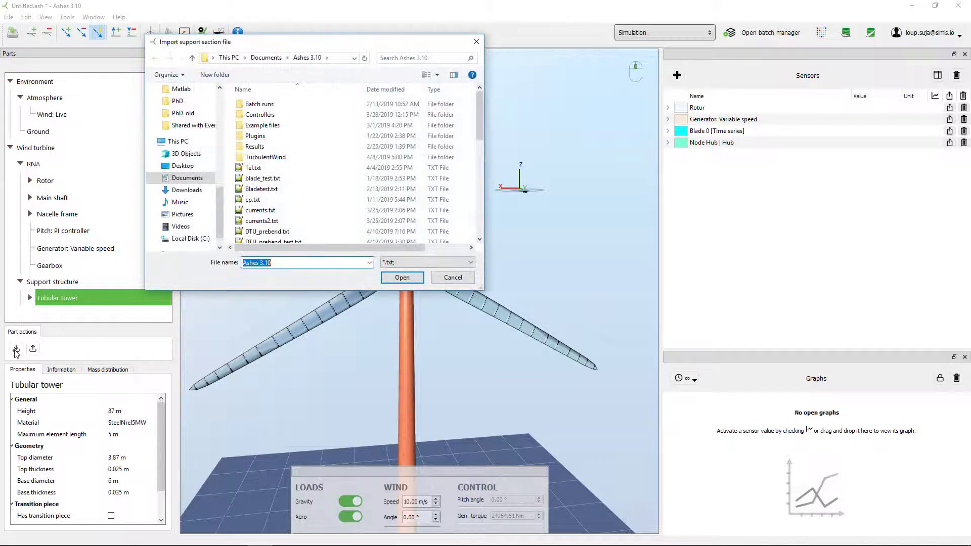
pyautogui.scroll(-3, 320, 188)
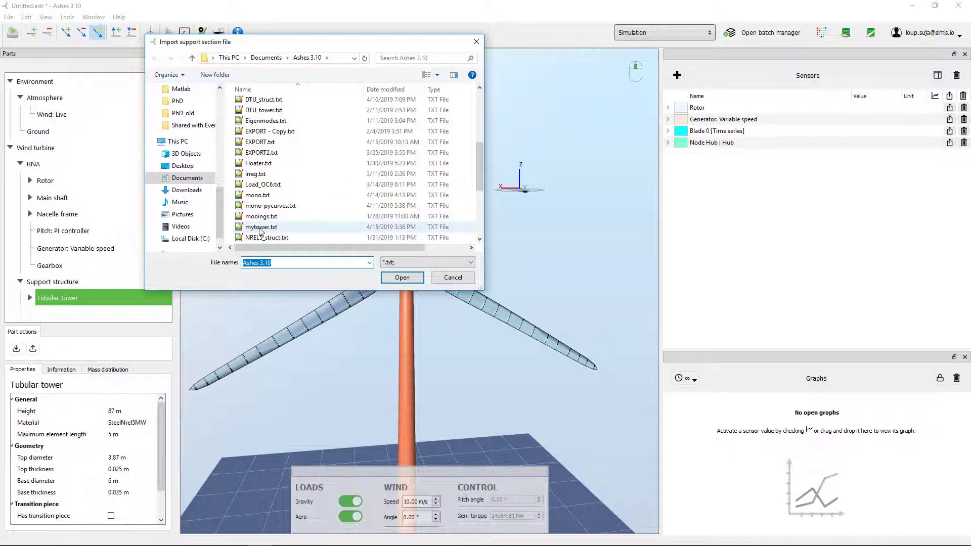
pyautogui.doubleClick(324, 227)
pyautogui.click(537, 305)
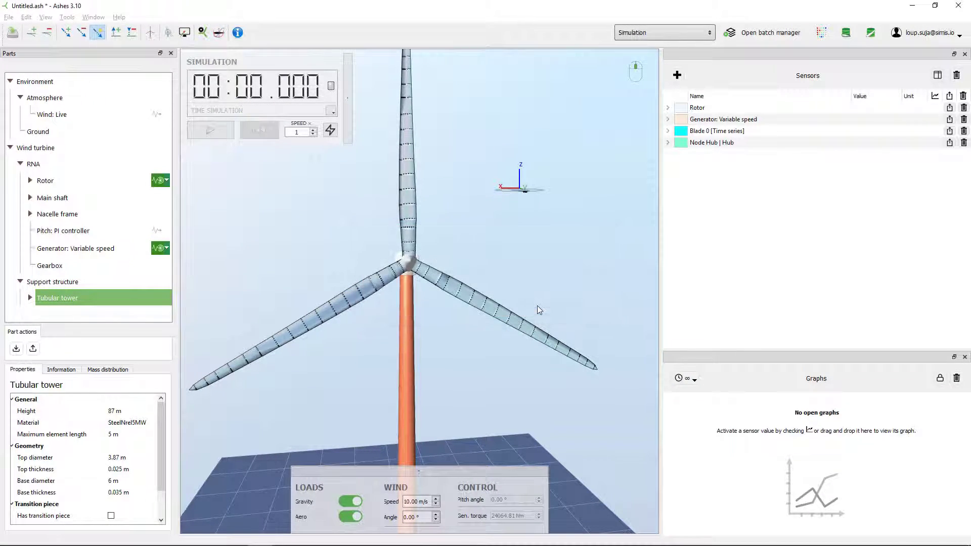
pyautogui.moveTo(457, 255)
pyautogui.mouseDown()
pyautogui.moveTo(475, 314)
pyautogui.moveTo(447, 246)
pyautogui.mouseUp()
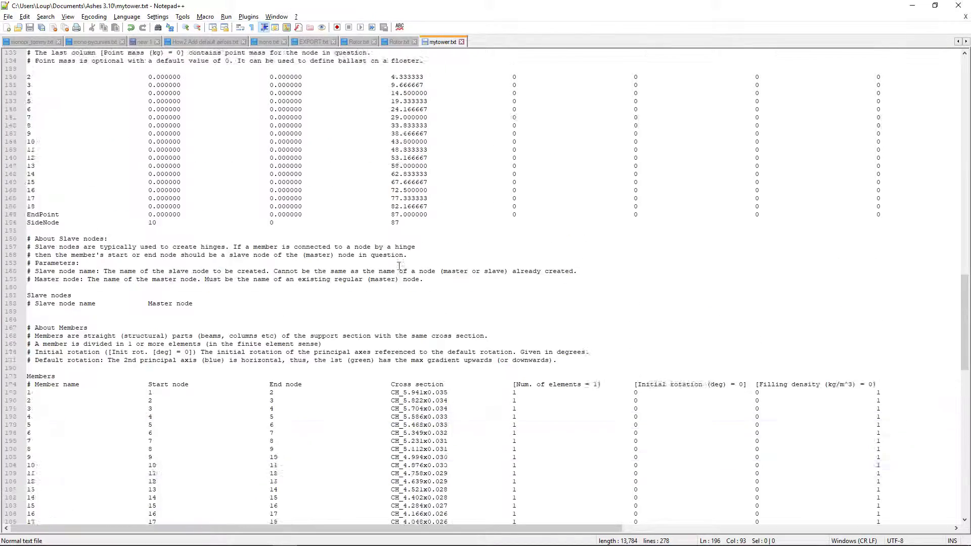
pyautogui.scroll(20, 399, 265)
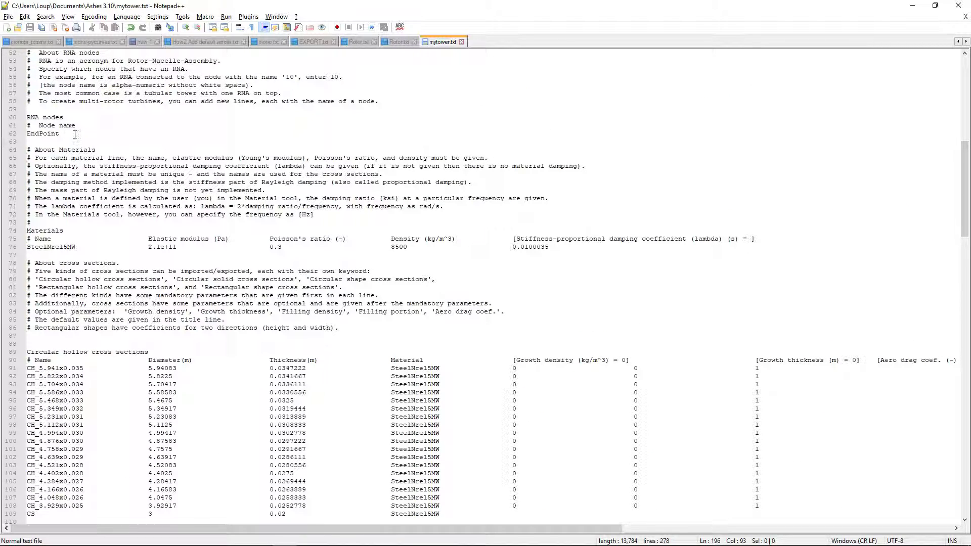
# Step: Replace the RNA node EndPoint on line 62 with SideNode and save mytower.txt
pyautogui.doubleClick(46, 135)
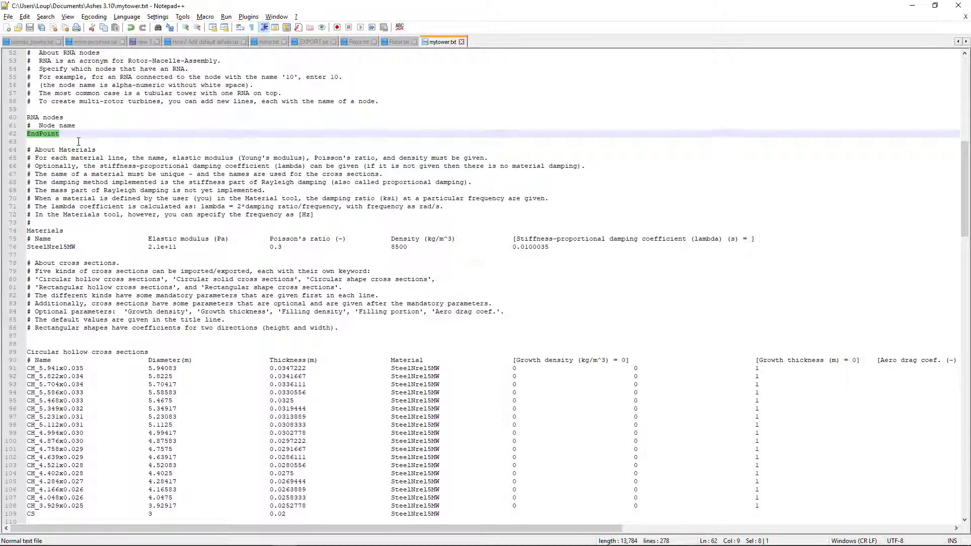
pyautogui.scroll(1, 79, 141)
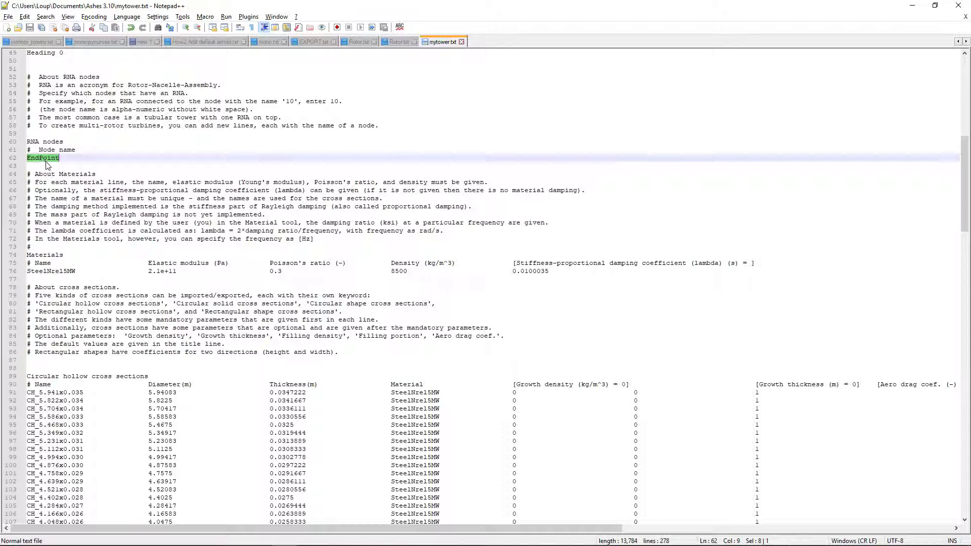
pyautogui.doubleClick(47, 162)
pyautogui.write('Side')
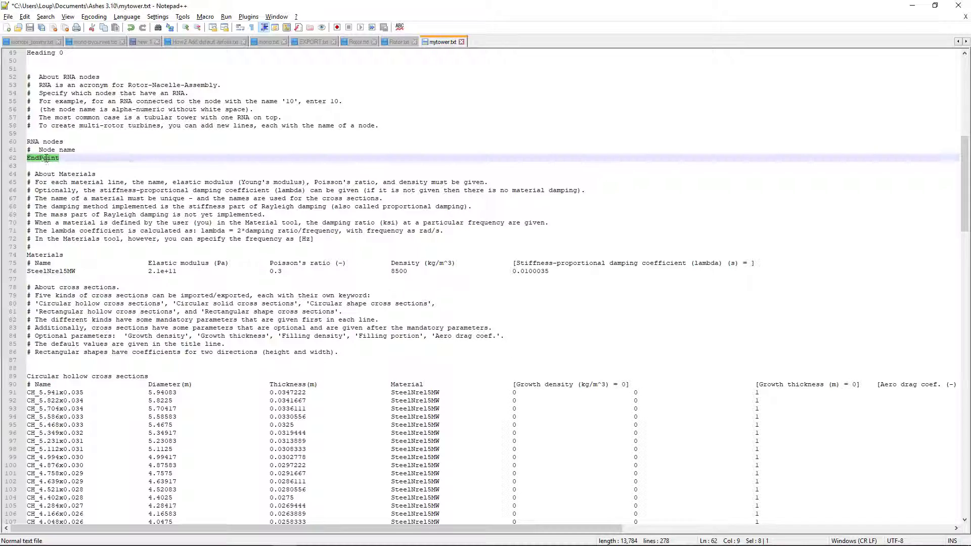
pyautogui.write('No')
pyautogui.press('Return')
pyautogui.hotkey('ctrl', 's')
pyautogui.hotkey('alt', 'Tab')
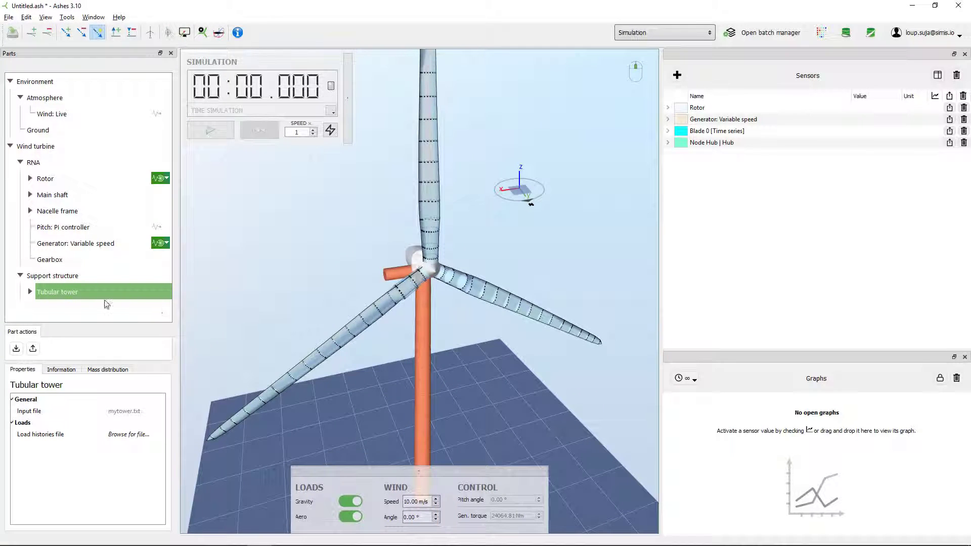
# Step: Re-import mytower.txt as the support structure and confirm re-creating the RNA on it
pyautogui.click(16, 348)
pyautogui.scroll(-1, 301, 221)
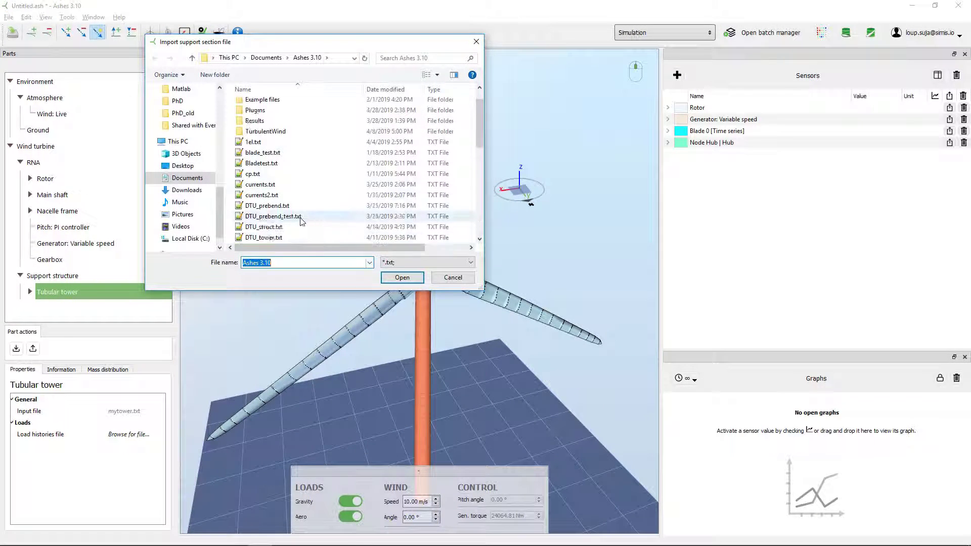
pyautogui.scroll(-5, 301, 220)
pyautogui.doubleClick(283, 194)
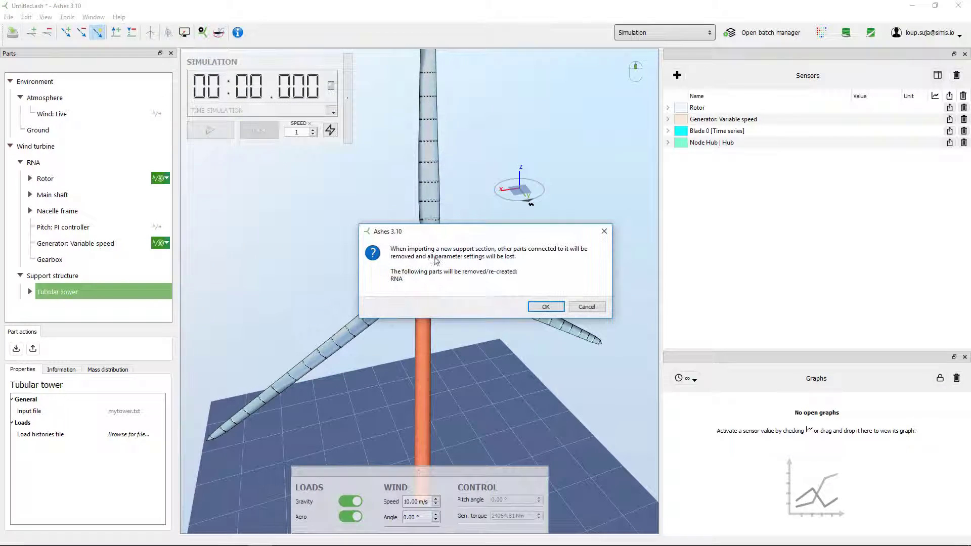
pyautogui.click(541, 305)
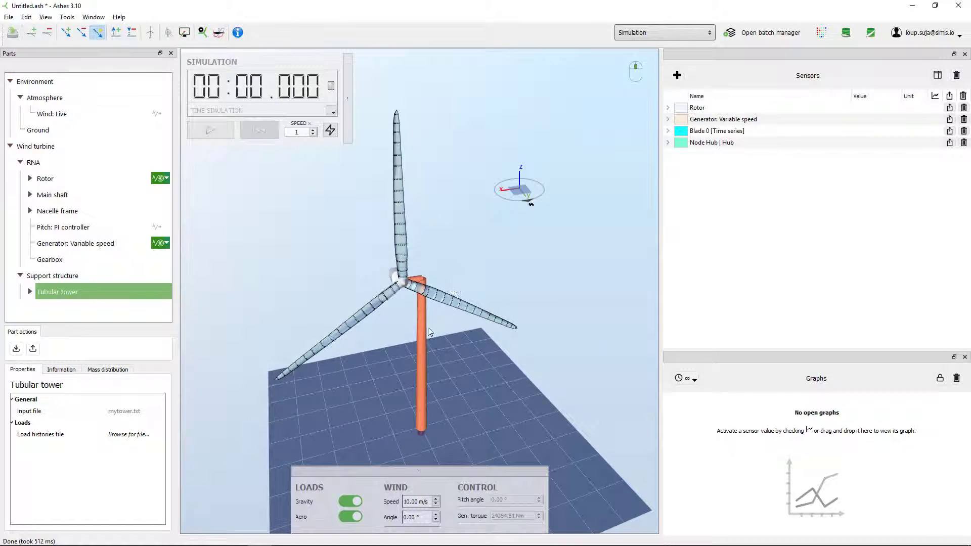
# Step: Run the simulation and watch the rotor turning on the side arm's tip
pyautogui.moveTo(432, 323); pyautogui.dragTo(405, 352)
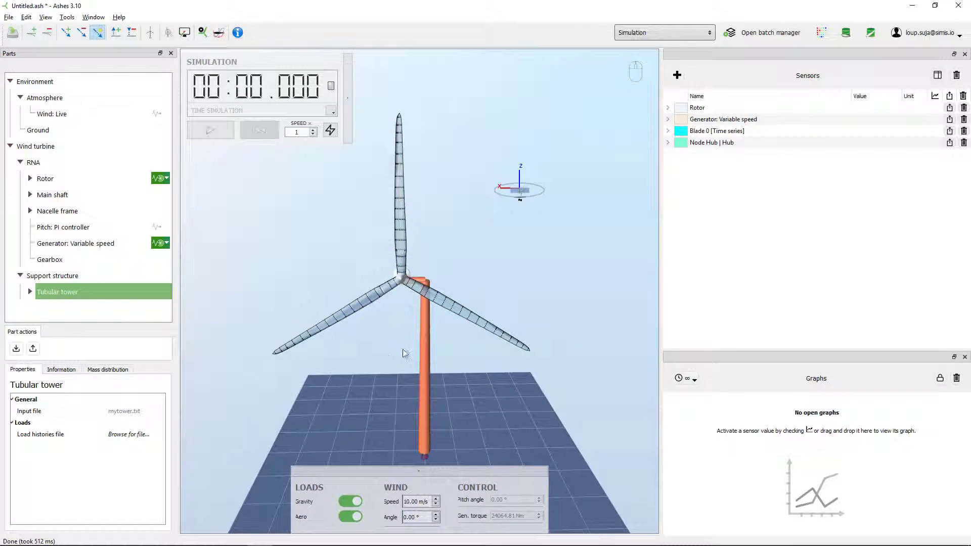
pyautogui.click(205, 128)
pyautogui.moveTo(353, 229)
pyautogui.mouseDown()
pyautogui.moveTo(364, 261)
pyautogui.moveTo(301, 251)
pyautogui.moveTo(357, 246)
pyautogui.mouseUp()
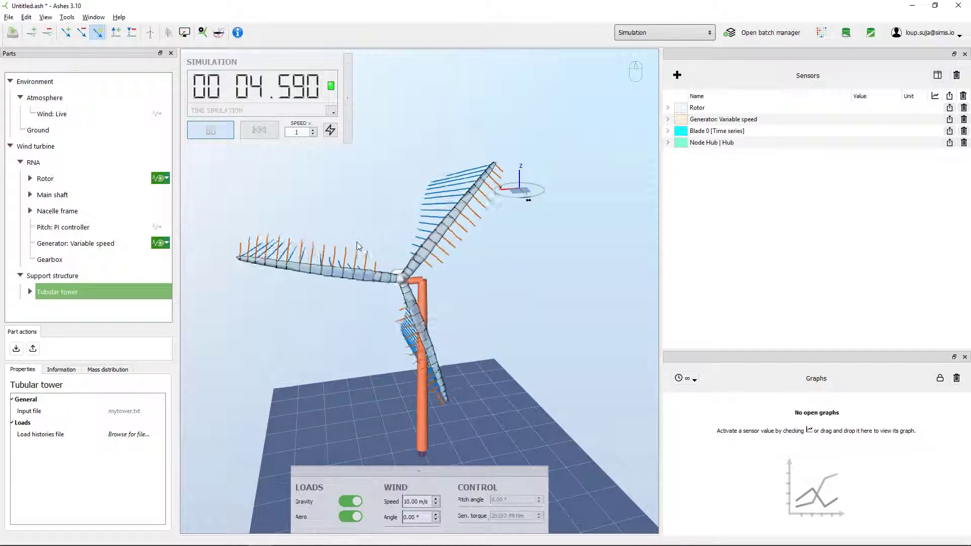